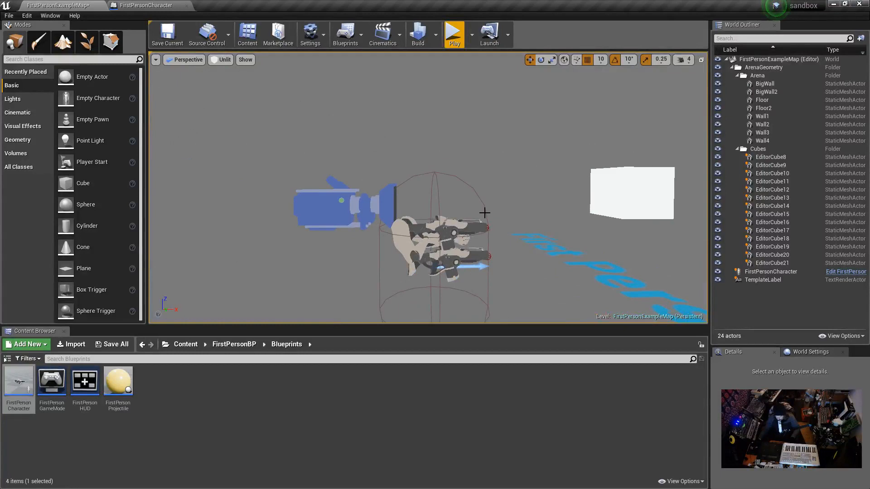
# Step: Look around the example level in the editor and briefly play it to check how dark it is without lights
pyautogui.moveTo(455, 205)
pyautogui.mouseDown(button='right')
pyautogui.moveTo(489, 199)
pyautogui.moveTo(371, 206)
pyautogui.moveTo(448, 226)
pyautogui.moveTo(462, 253)
pyautogui.moveTo(502, 258)
pyautogui.moveTo(467, 199)
pyautogui.moveTo(456, 215)
pyautogui.moveTo(454, 205)
pyautogui.mouseUp(button='right')
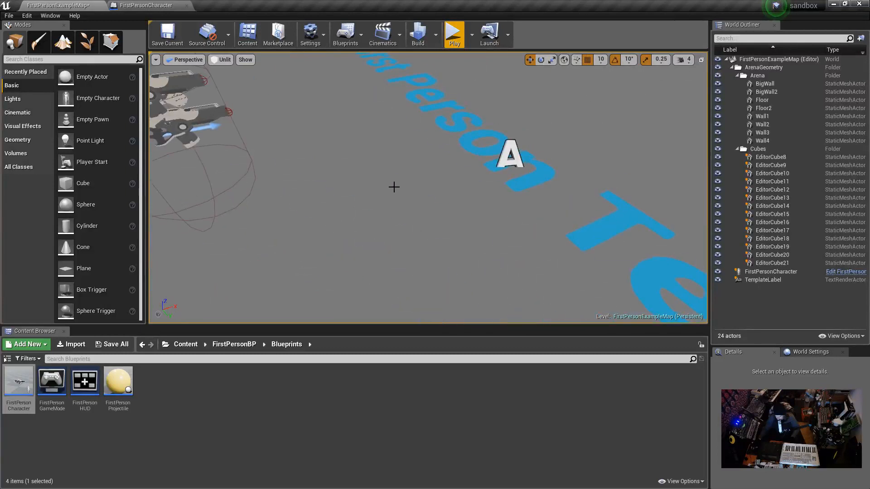
pyautogui.moveTo(462, 238); pyautogui.dragTo(459, 195, button='right')
pyautogui.click(376, 272)
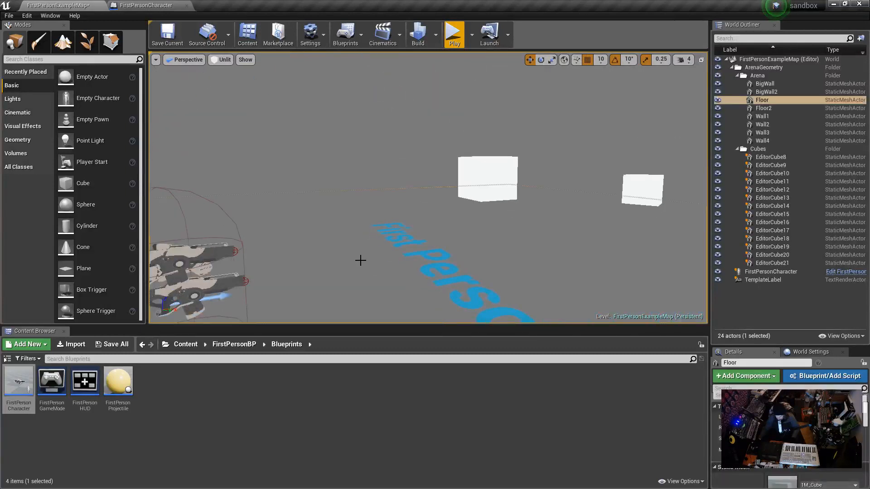
pyautogui.moveTo(357, 272); pyautogui.dragTo(398, 178, button='right')
pyautogui.click(380, 145)
pyautogui.press('s')
pyautogui.press('w')
pyautogui.click(454, 33)
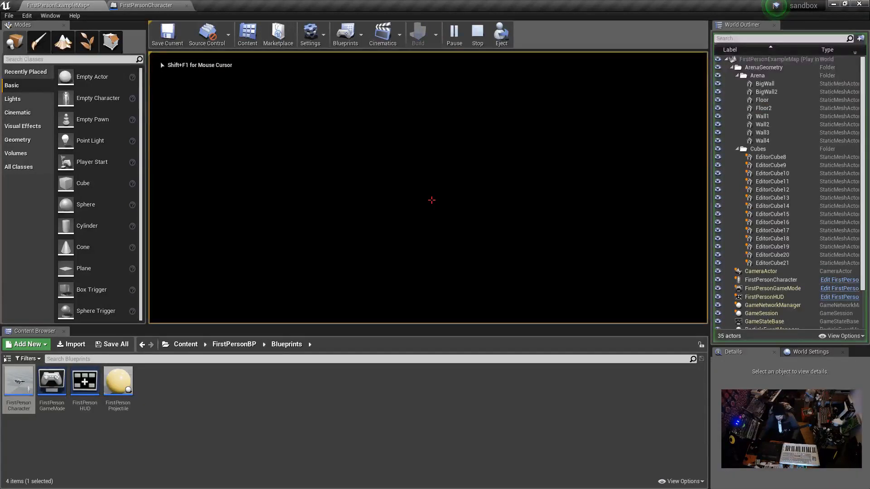
pyautogui.press('Escape')
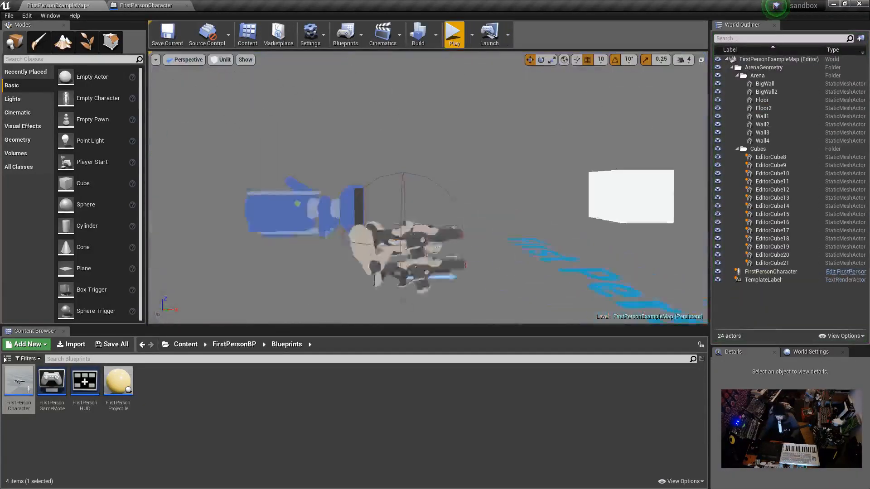
# Step: Open the FirstPersonCharacter blueprint from Content/FirstPersonBP/Blueprints and show its 3D component view
pyautogui.press('s')
pyautogui.moveTo(545, 241)
pyautogui.mouseDown(button='right')
pyautogui.moveTo(555, 249)
pyautogui.moveTo(537, 230)
pyautogui.moveTo(545, 241)
pyautogui.mouseUp(button='right')
pyautogui.press('w')
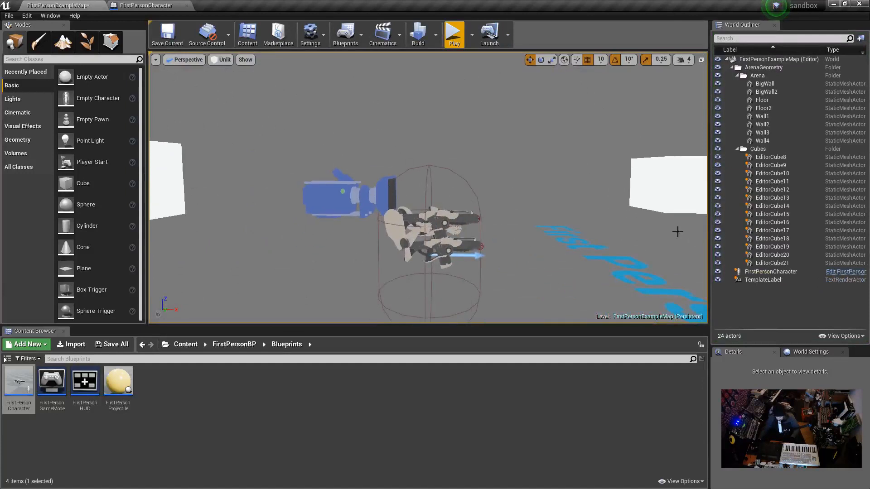
pyautogui.click(185, 346)
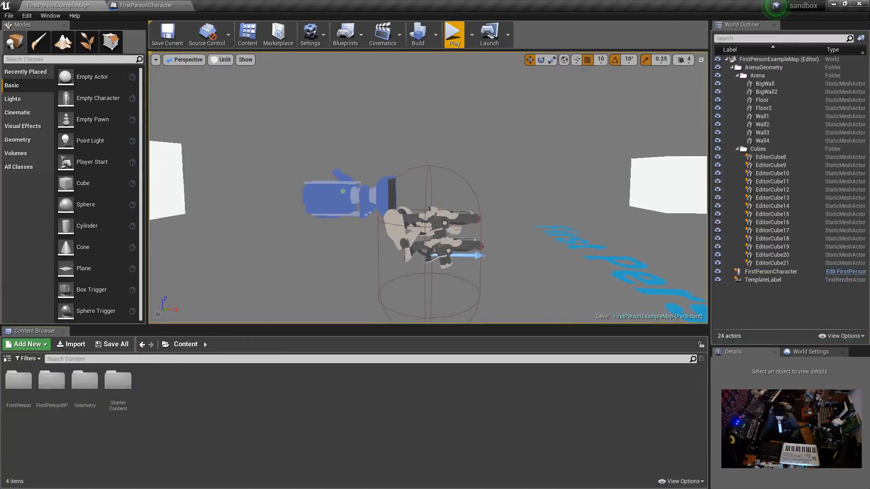
pyautogui.doubleClick(55, 382)
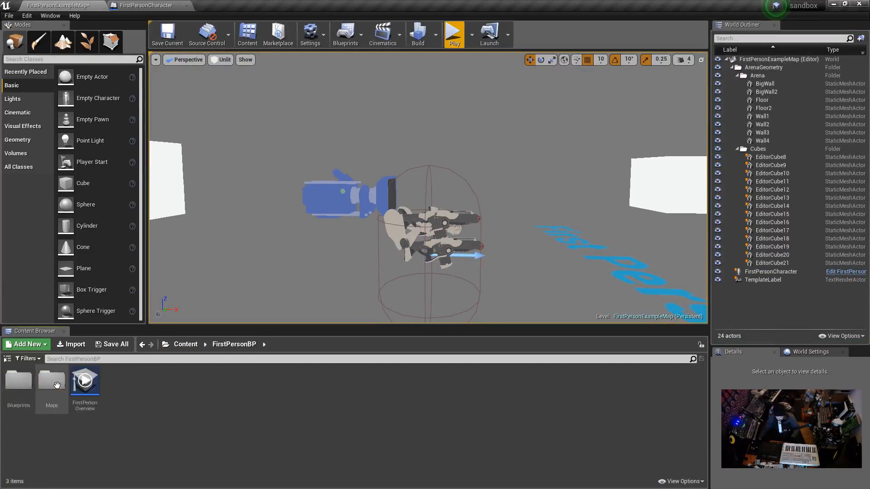
pyautogui.doubleClick(19, 381)
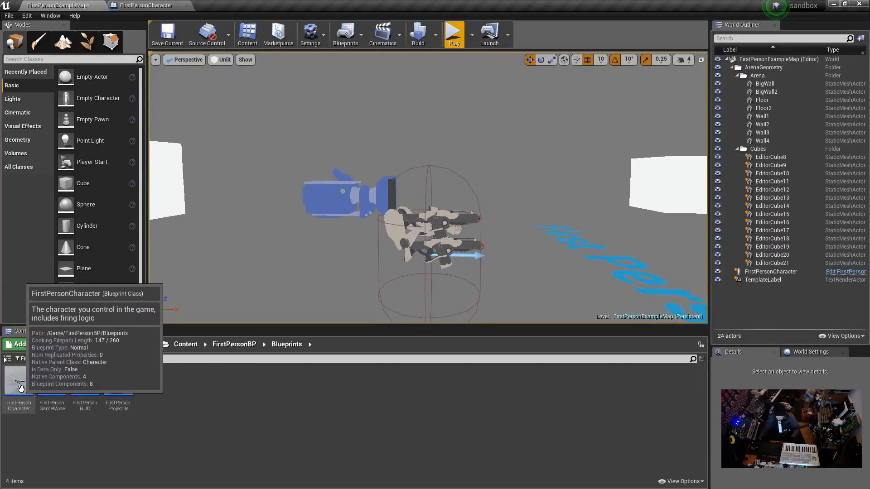
pyautogui.doubleClick(18, 387)
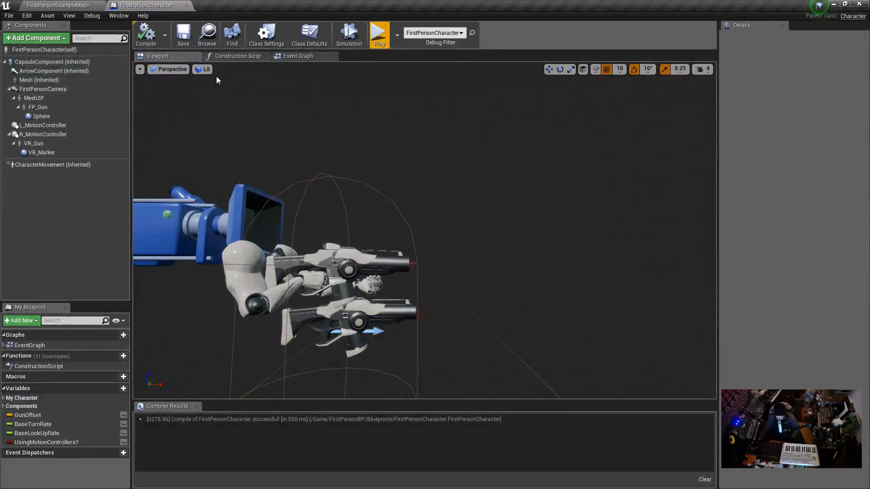
pyautogui.click(300, 57)
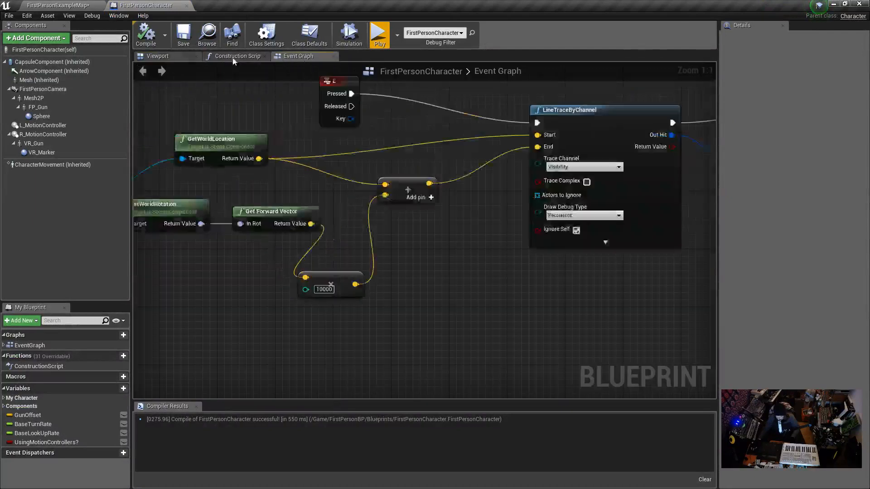
pyautogui.click(170, 56)
pyautogui.moveTo(390, 219)
pyautogui.mouseDown(button='right')
pyautogui.moveTo(318, 190)
pyautogui.moveTo(321, 149)
pyautogui.moveTo(344, 217)
pyautogui.moveTo(331, 207)
pyautogui.moveTo(303, 215)
pyautogui.moveTo(390, 219)
pyautogui.mouseUp(button='right')
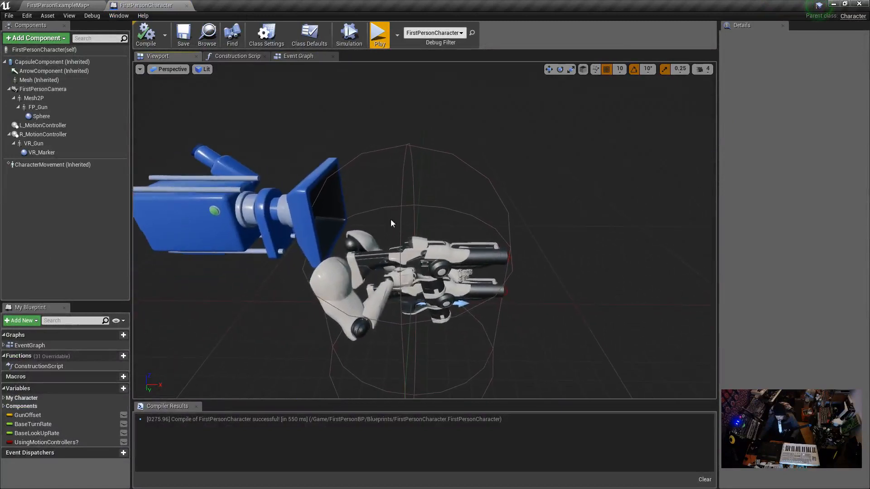
# Step: Add a Spot Light component to the character, keep its default name, and select it
pyautogui.click(40, 40)
pyautogui.write('so')
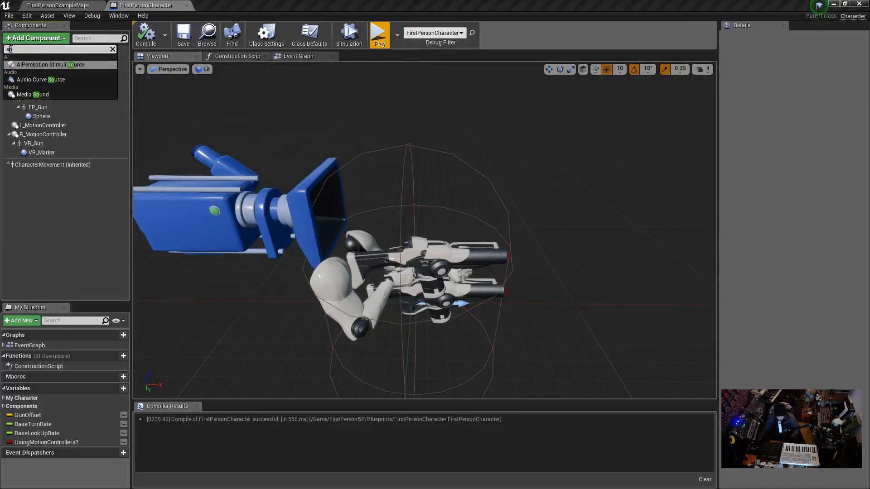
pyautogui.press('BackSpace')
pyautogui.write('p')
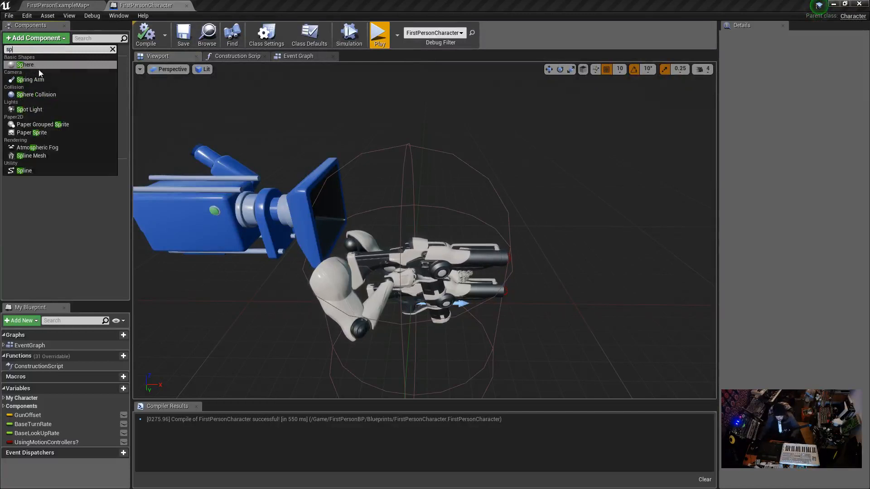
pyautogui.click(36, 108)
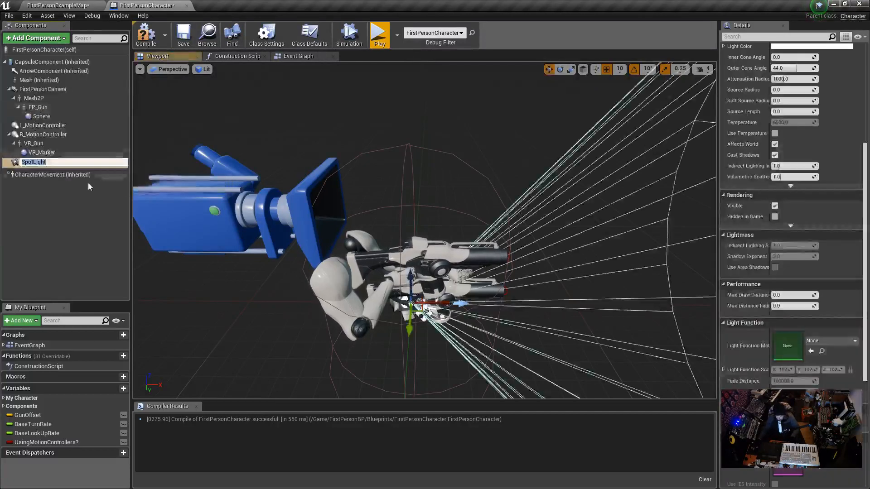
pyautogui.click(25, 204)
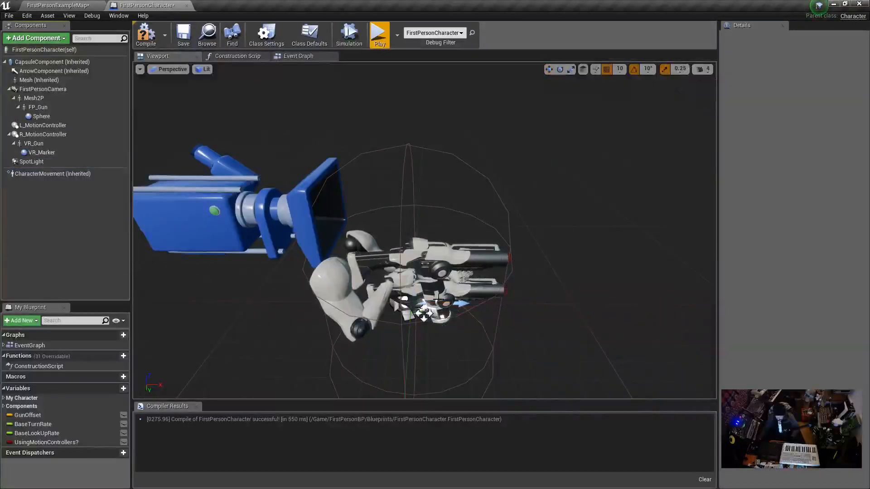
pyautogui.click(425, 312)
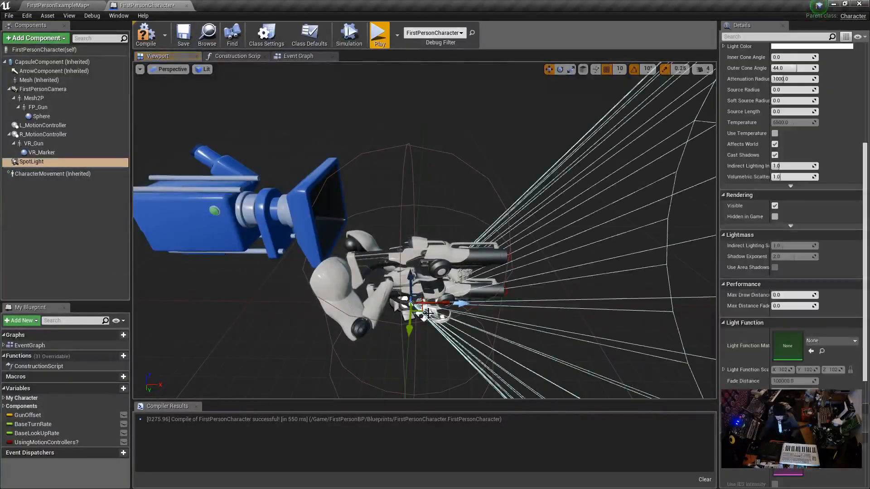
# Step: Play-test the game, walking among the cubes to check how the spotlight illuminates them, and stop the preview
pyautogui.click(377, 33)
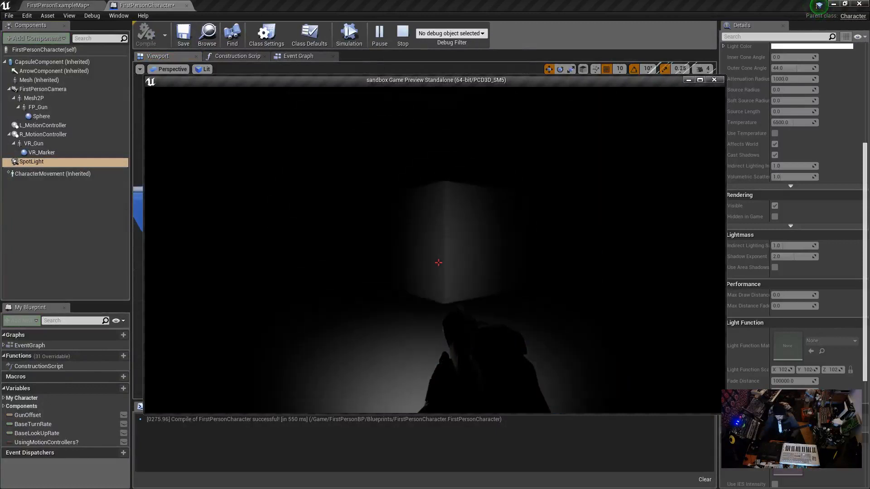
pyautogui.press('w')
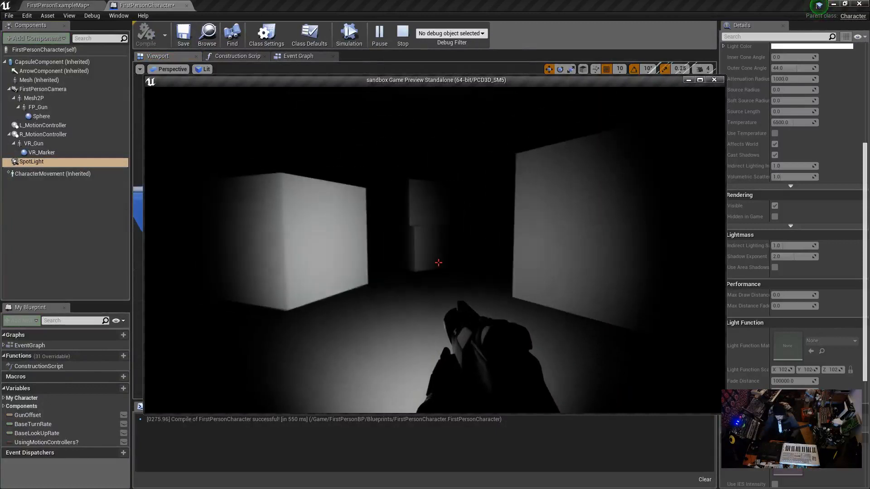
pyautogui.press('s')
pyautogui.press('w')
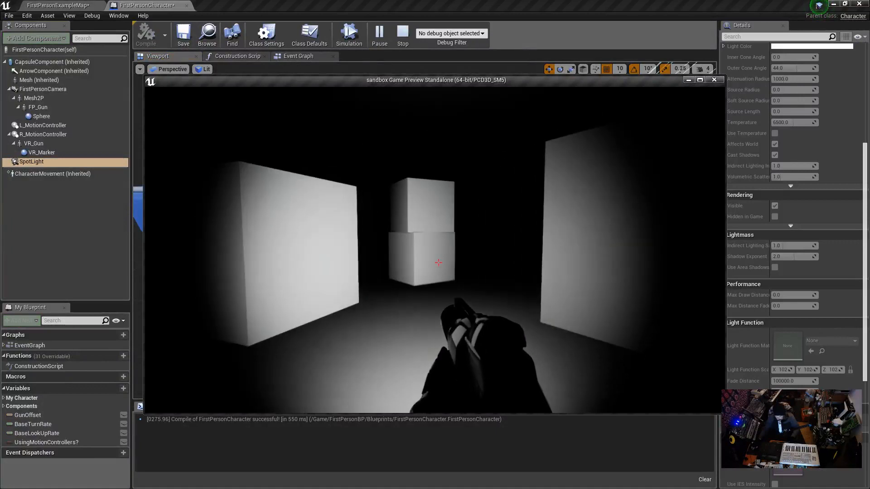
pyautogui.press('s')
pyautogui.press('w')
pyautogui.press('s')
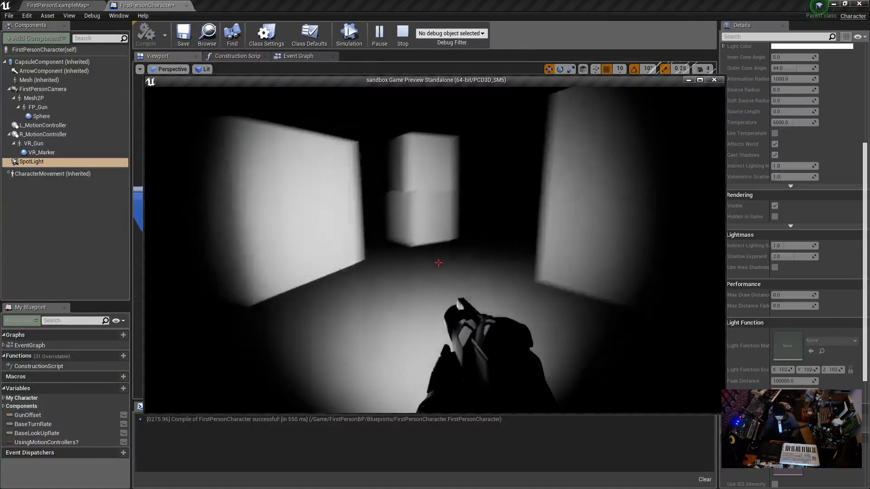
pyautogui.press('s')
pyautogui.press('w')
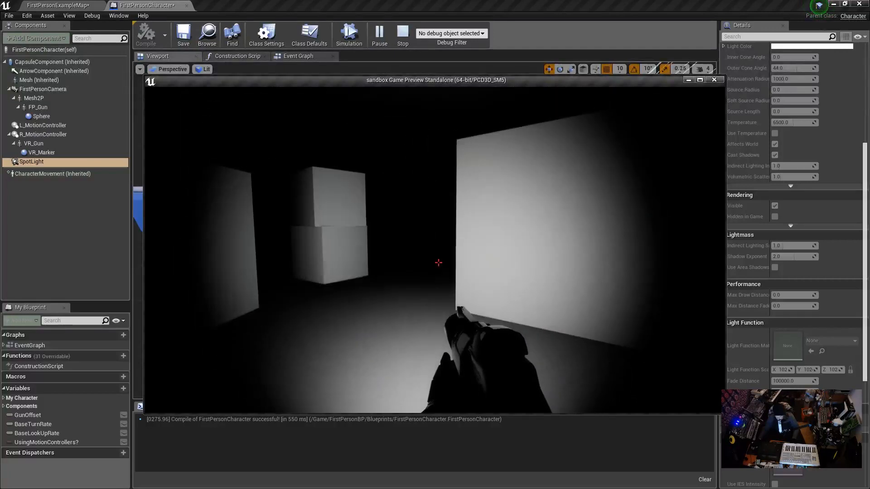
pyautogui.press('Escape')
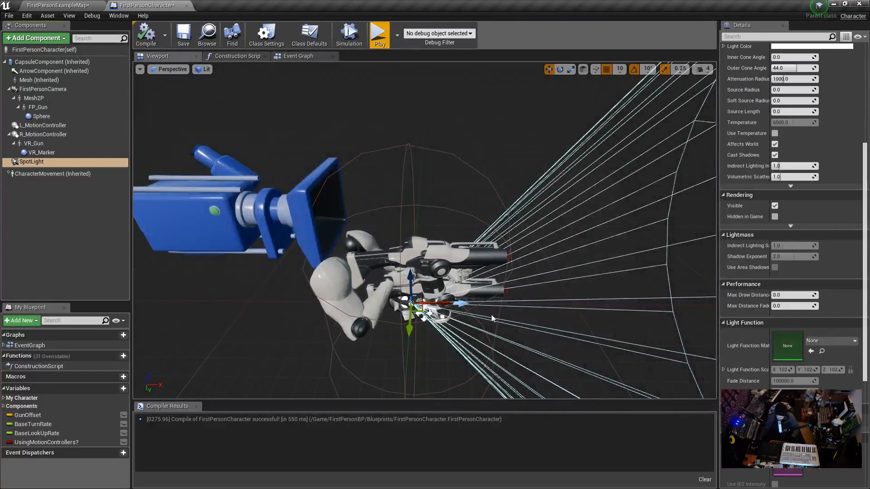
# Step: Move the spotlight forward to the front of the guns and attach it to the FP_Gun component
pyautogui.moveTo(445, 301); pyautogui.dragTo(529, 306)
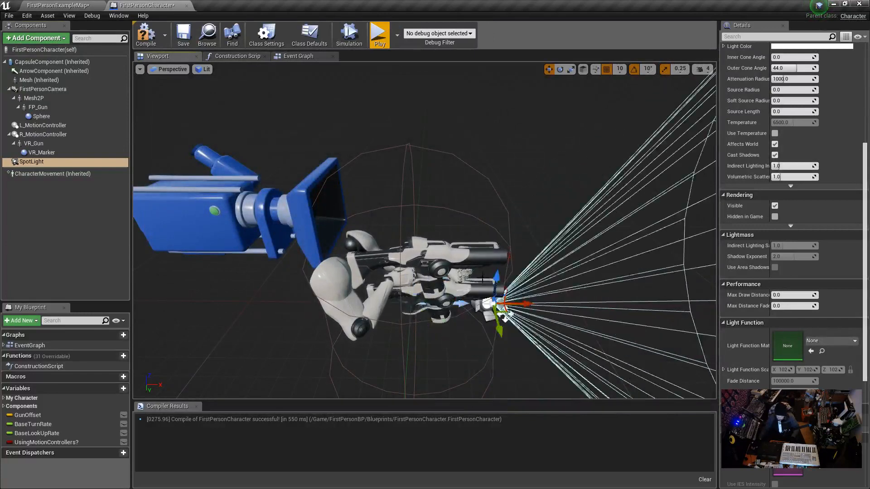
pyautogui.click(31, 162)
pyautogui.click(438, 255)
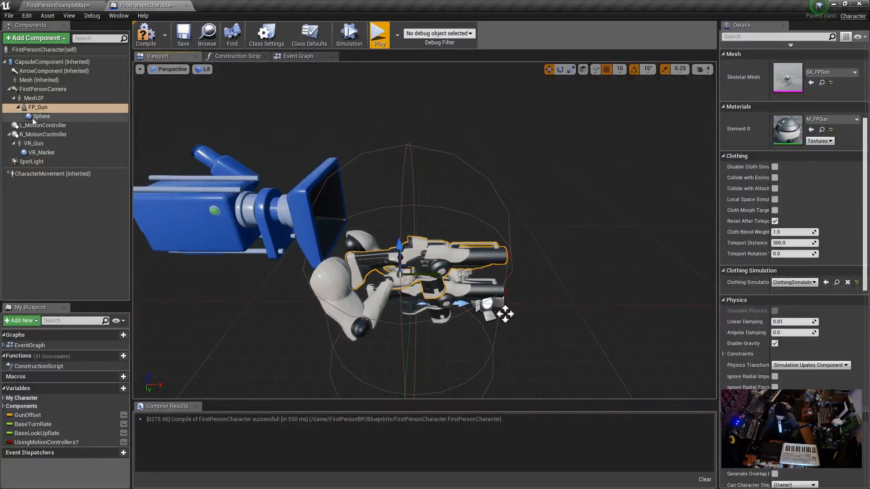
pyautogui.click(31, 162)
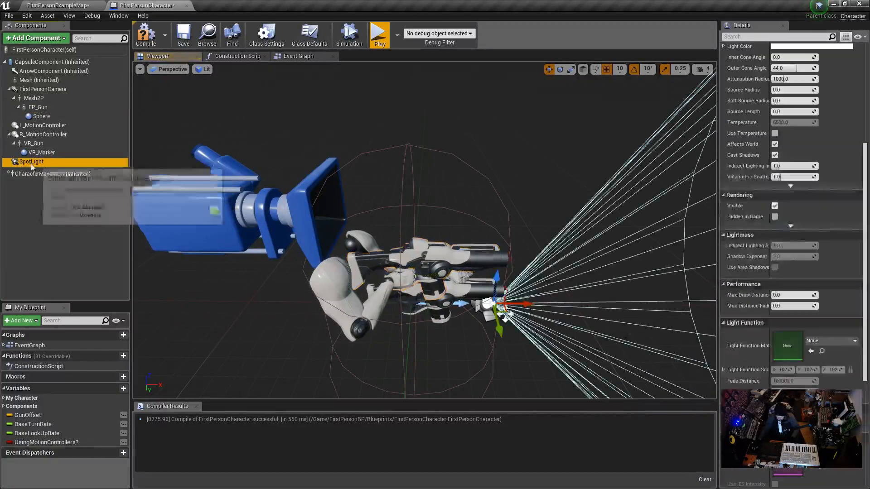
pyautogui.moveTo(31, 164); pyautogui.dragTo(40, 111)
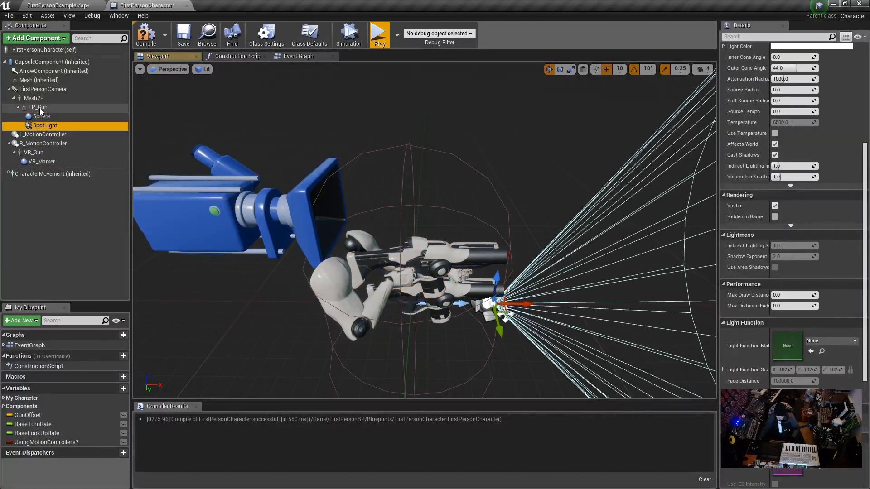
# Step: Raise the spotlight to the upper gun and shift it to the end of the barrel
pyautogui.moveTo(496, 280); pyautogui.dragTo(496, 218)
pyautogui.moveTo(496, 221); pyautogui.dragTo(494, 291, button='right')
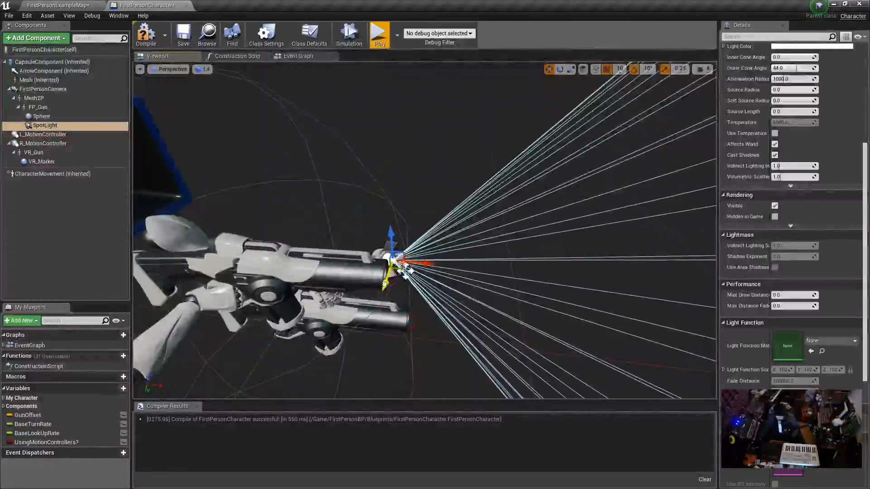
pyautogui.moveTo(388, 282)
pyautogui.mouseDown()
pyautogui.moveTo(382, 302)
pyautogui.moveTo(397, 282)
pyautogui.mouseUp()
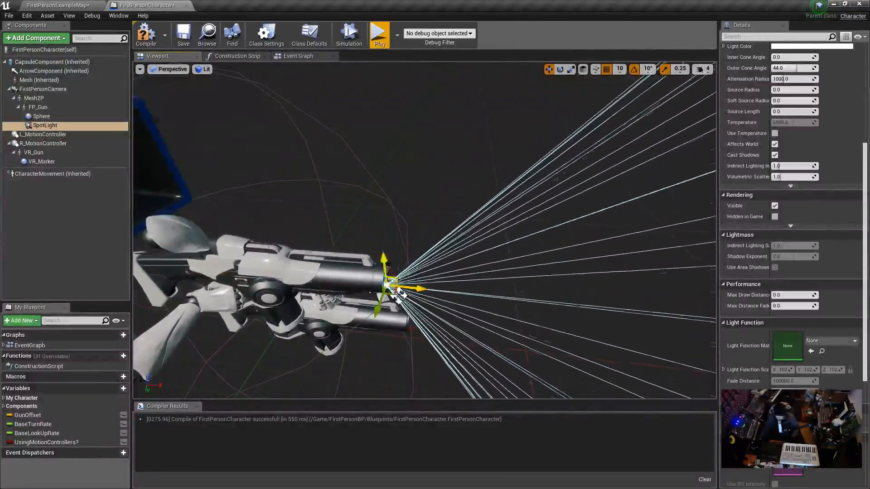
# Step: Turn off position grid snapping and fine-tune the spotlight's position at the opening of the upper gun's barrel
pyautogui.moveTo(398, 282); pyautogui.dragTo(277, 306, button='right')
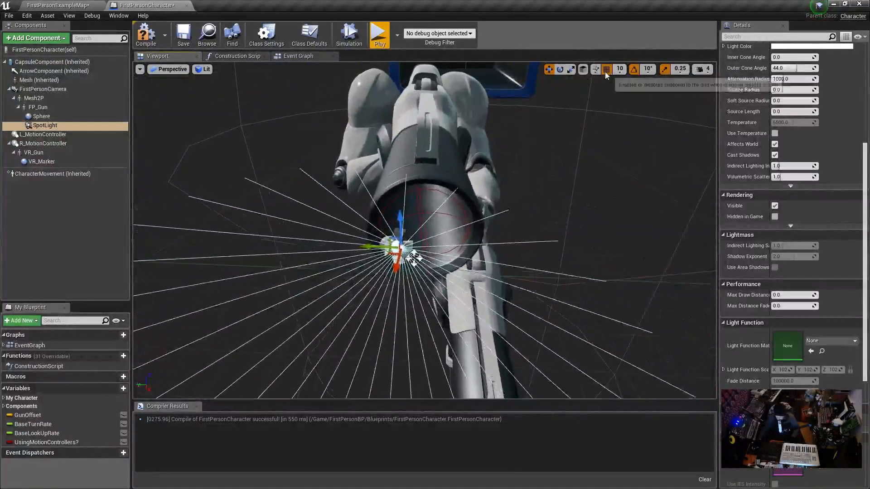
pyautogui.click(607, 69)
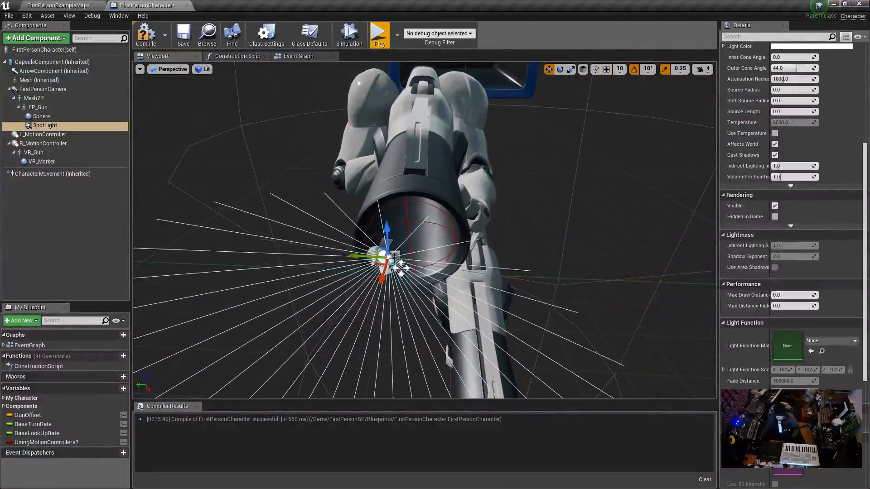
pyautogui.moveTo(370, 255); pyautogui.dragTo(331, 209, button='right')
pyautogui.moveTo(331, 210); pyautogui.dragTo(352, 210)
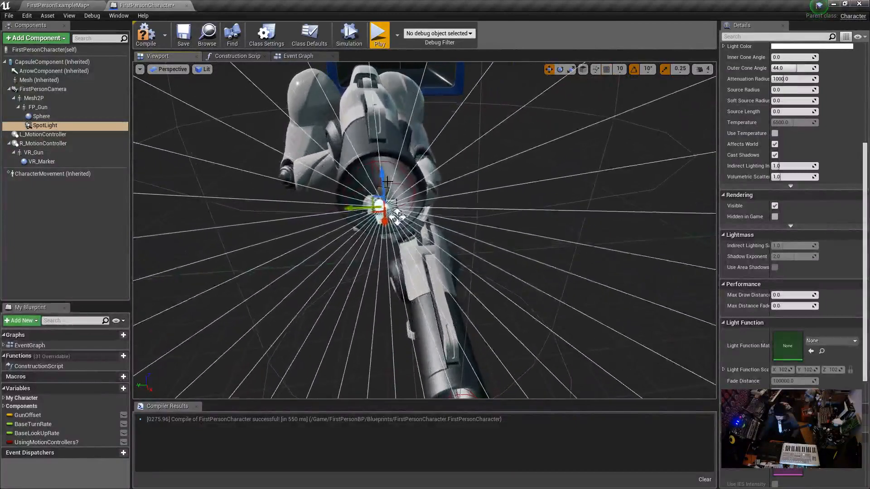
pyautogui.click(385, 177)
pyautogui.click(373, 215)
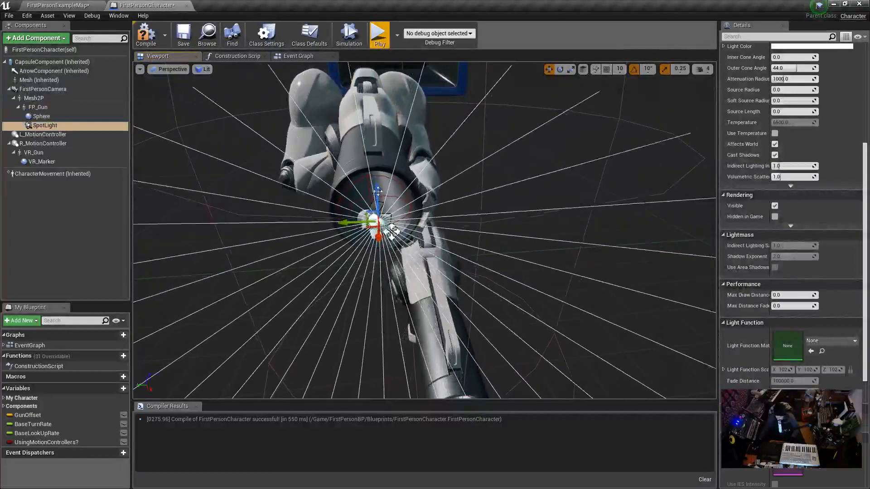
pyautogui.moveTo(387, 243)
pyautogui.keyDown('alt'); pyautogui.mouseDown()
pyautogui.moveTo(319, 238)
pyautogui.moveTo(386, 243)
pyautogui.mouseUp(); pyautogui.keyUp('alt')
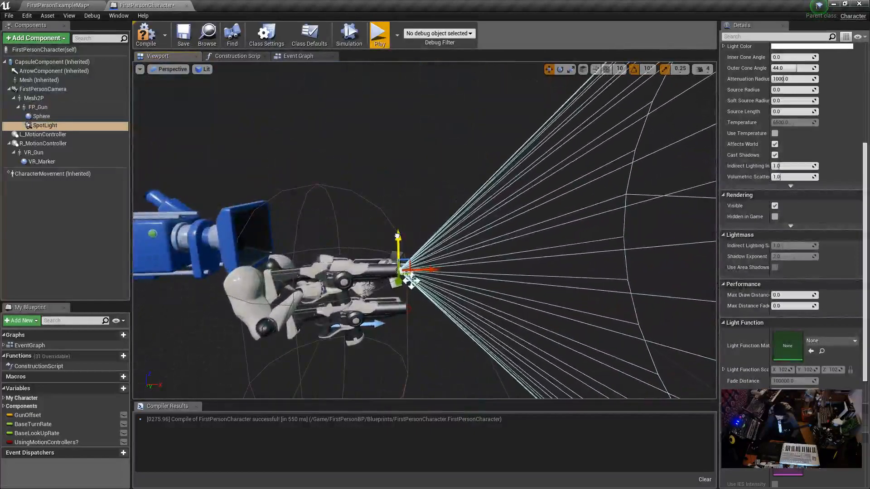
# Step: Play-test the game to check the light cast from the gun muzzle, and stop the preview
pyautogui.click(378, 35)
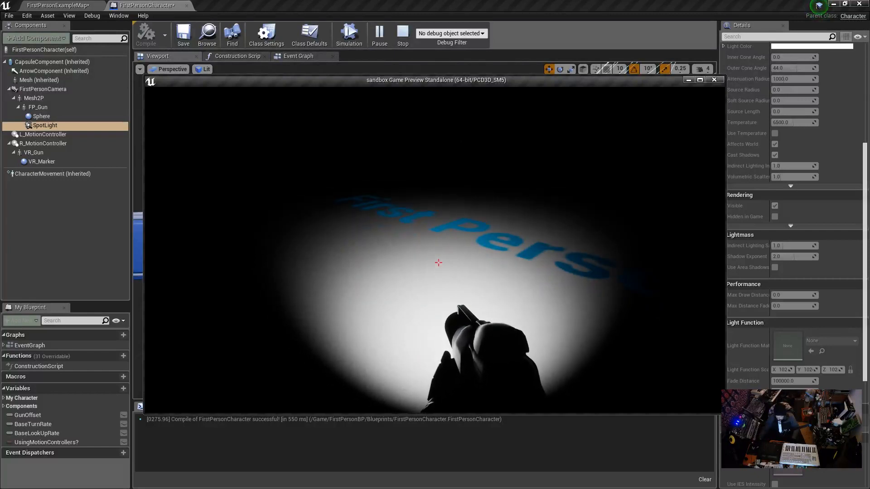
pyautogui.press('Escape')
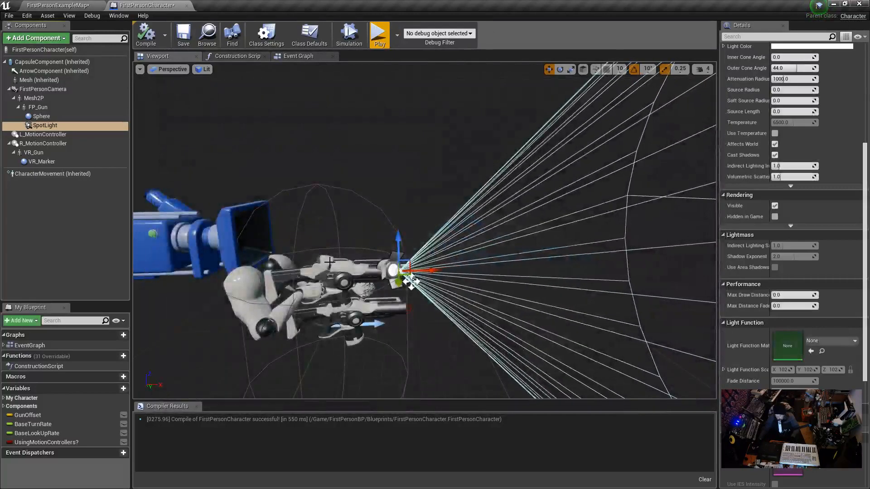
# Step: Hide the FP_Gun and Mesh2P meshes in game, and play-test the level briefly with only the flashlight beam
pyautogui.click(317, 271)
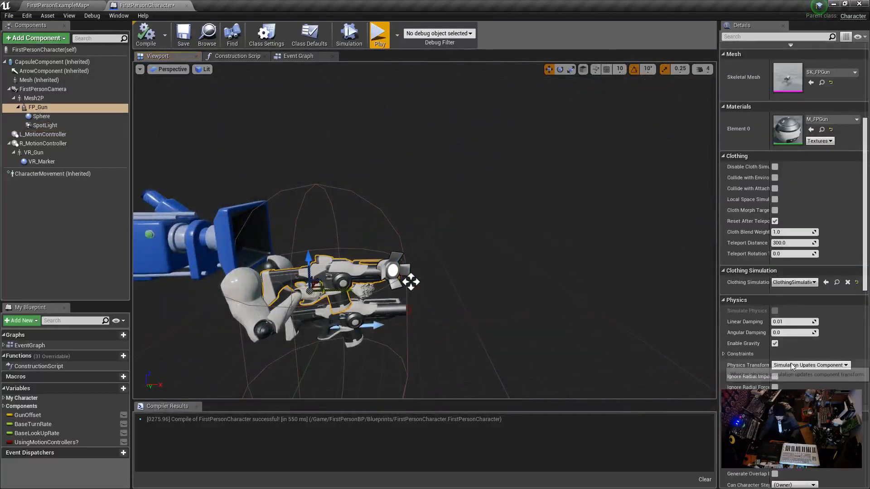
pyautogui.scroll(-2, 784, 344)
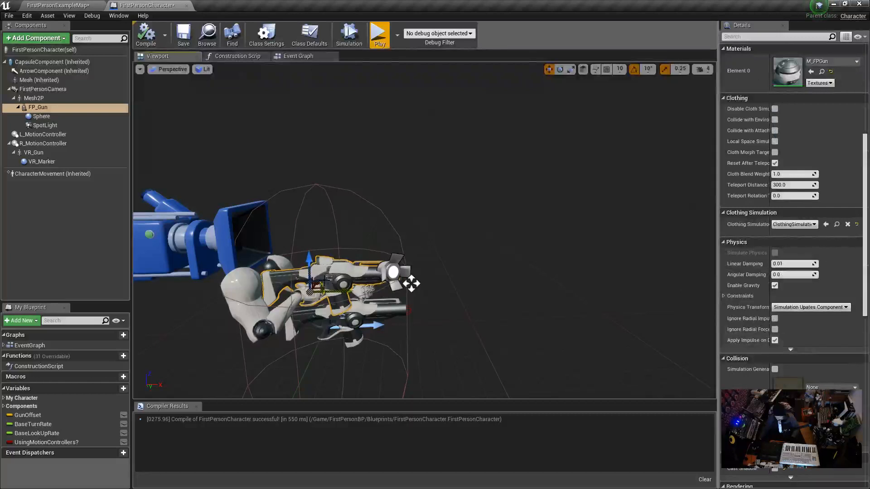
pyautogui.scroll(-7, 754, 303)
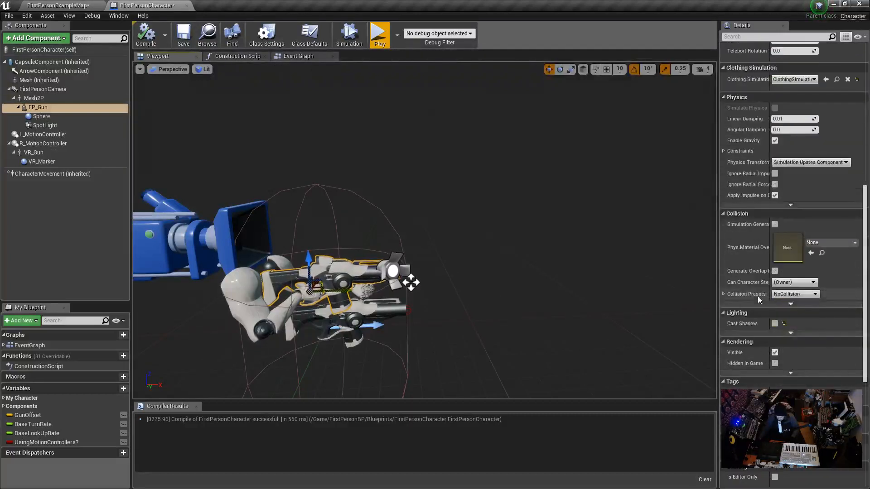
pyautogui.click(774, 292)
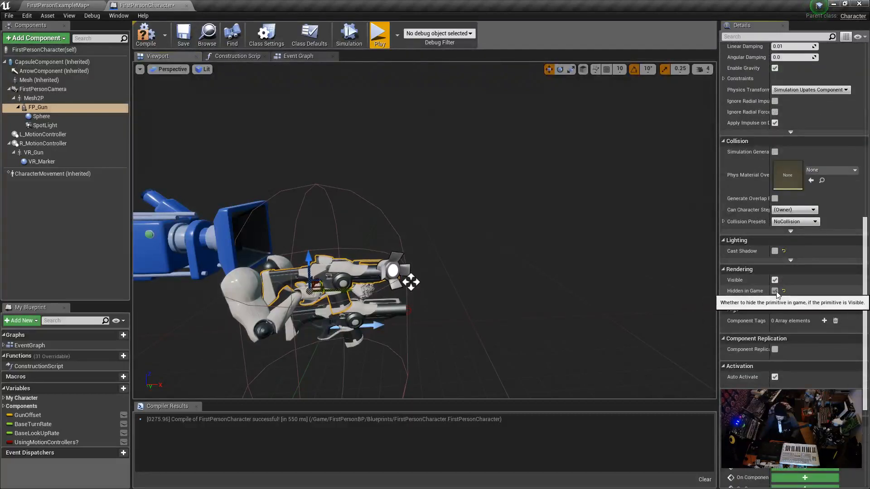
pyautogui.click(254, 290)
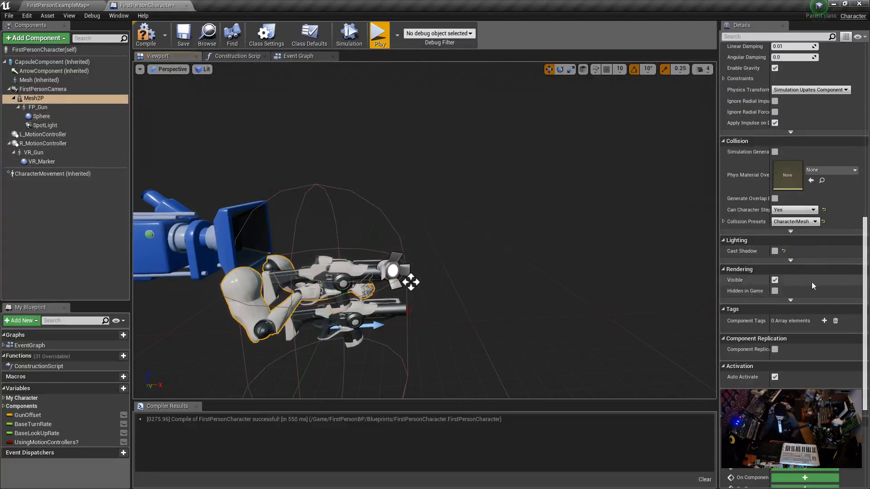
pyautogui.click(774, 291)
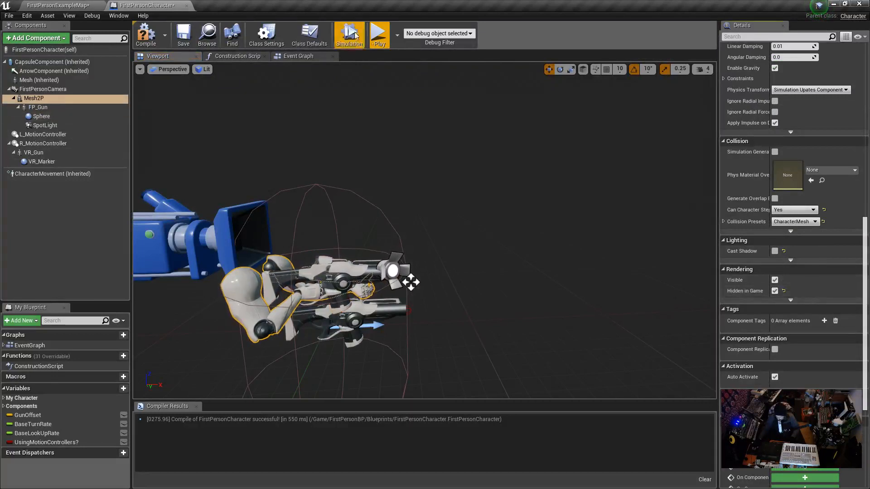
pyautogui.click(377, 38)
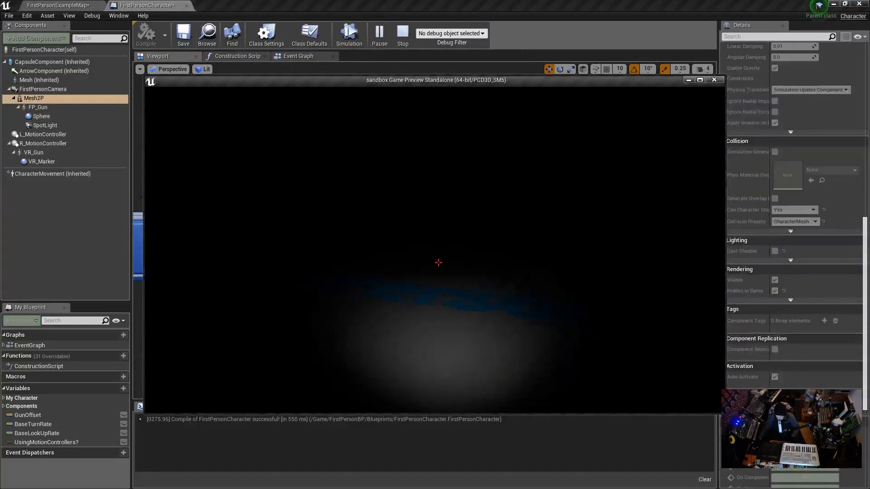
pyautogui.press('Escape')
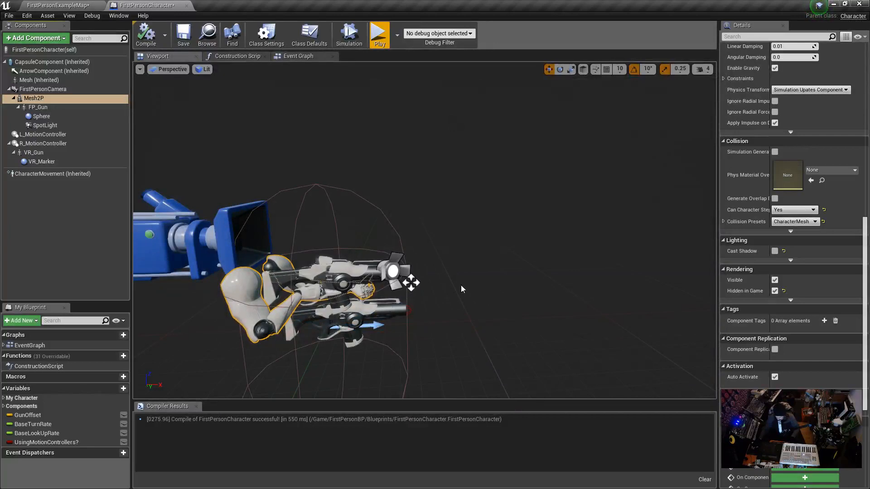
# Step: Select the spotlight at the gun's muzzle and extend its attenuation radius to about 2276
pyautogui.keyDown('alt'); pyautogui.moveTo(461, 257); pyautogui.dragTo(490, 258); pyautogui.keyUp('alt')
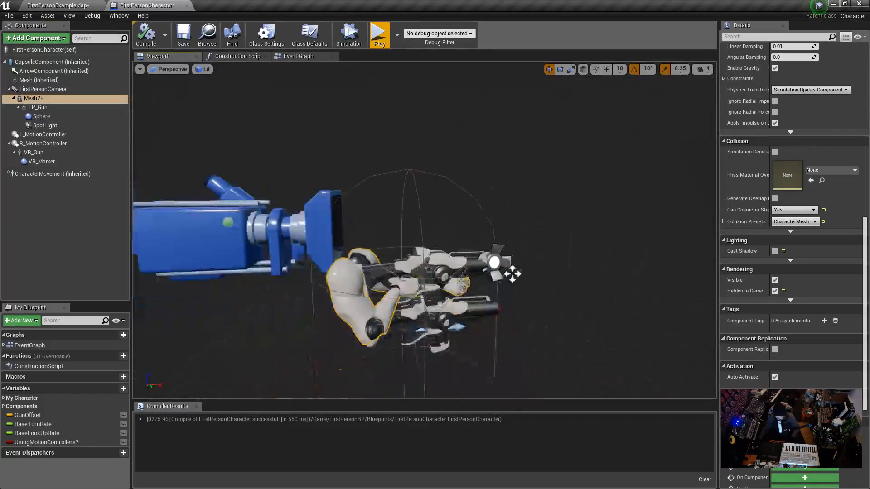
pyautogui.scroll(-2, 423, 247)
pyautogui.scroll(3, 415, 253)
pyautogui.click(408, 245)
pyautogui.scroll(2, 394, 242)
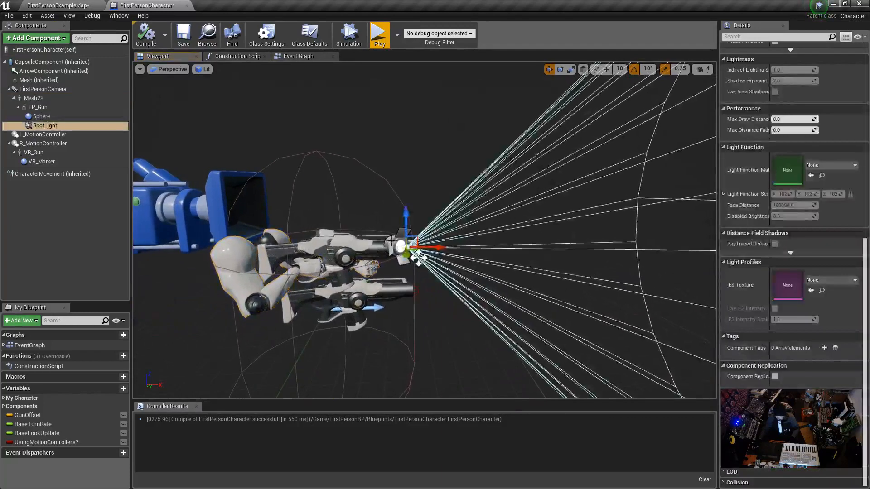
pyautogui.scroll(-5, 421, 254)
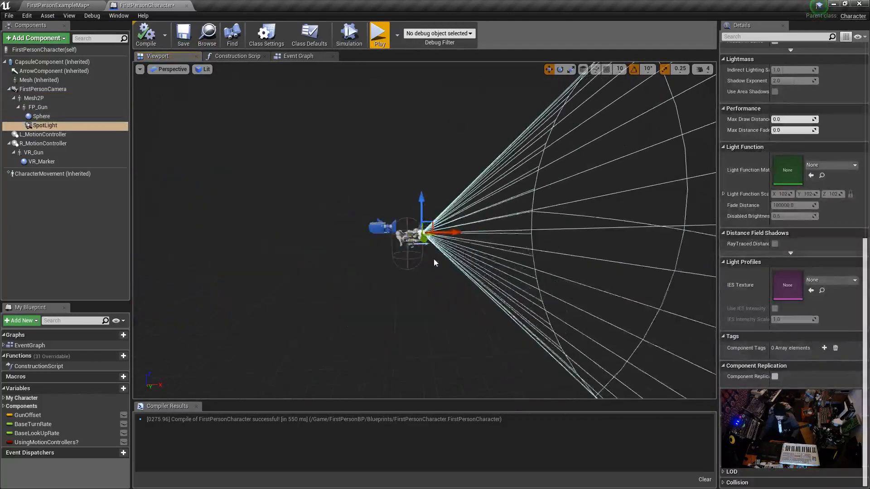
pyautogui.keyDown('alt'); pyautogui.moveTo(434, 263); pyautogui.dragTo(645, 186); pyautogui.keyUp('alt')
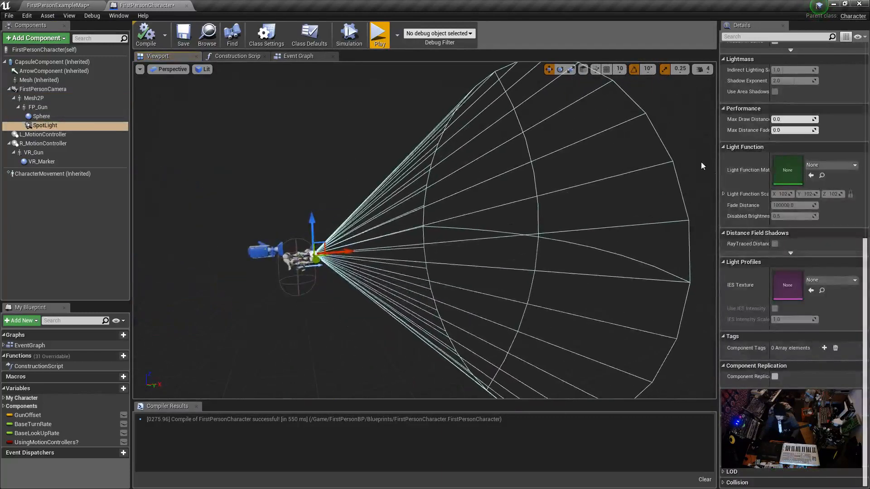
pyautogui.scroll(5, 759, 180)
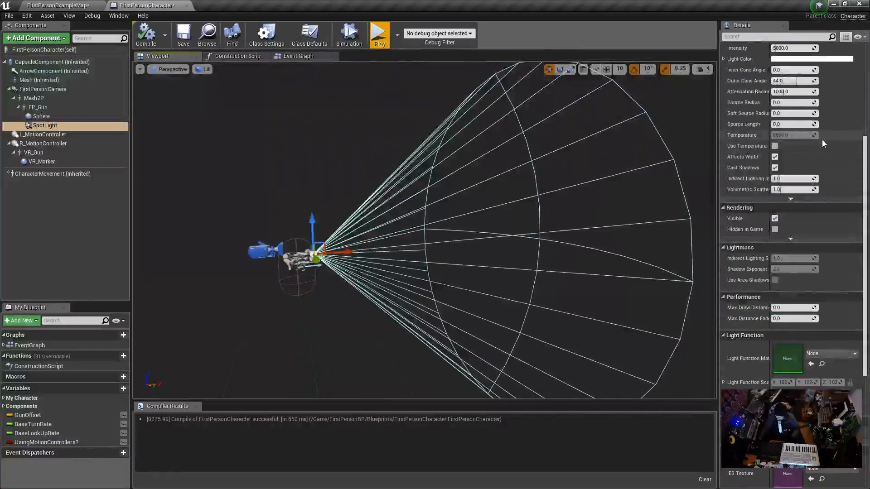
pyautogui.scroll(2, 822, 141)
pyautogui.moveTo(792, 150); pyautogui.dragTo(847, 150)
pyautogui.moveTo(793, 149); pyautogui.dragTo(795, 149)
pyautogui.moveTo(572, 155); pyautogui.dragTo(604, 156, button='right')
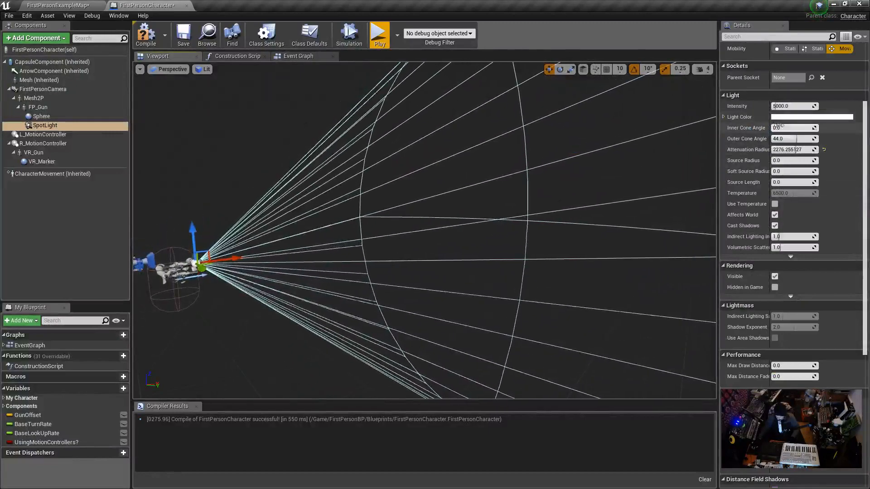
# Step: Set the spotlight's inner cone angle to about 19.8 degrees and play-test the beam against the cubes in the level
pyautogui.moveTo(781, 127); pyautogui.dragTo(800, 127)
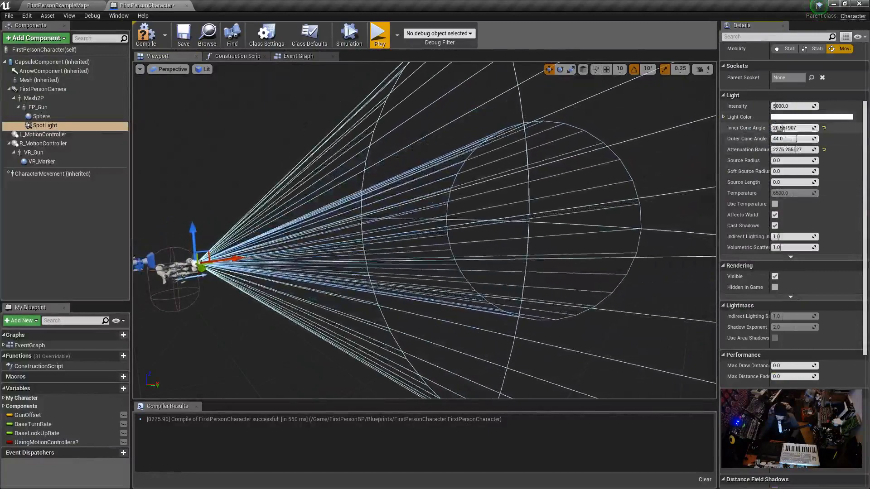
pyautogui.moveTo(778, 127); pyautogui.dragTo(791, 128)
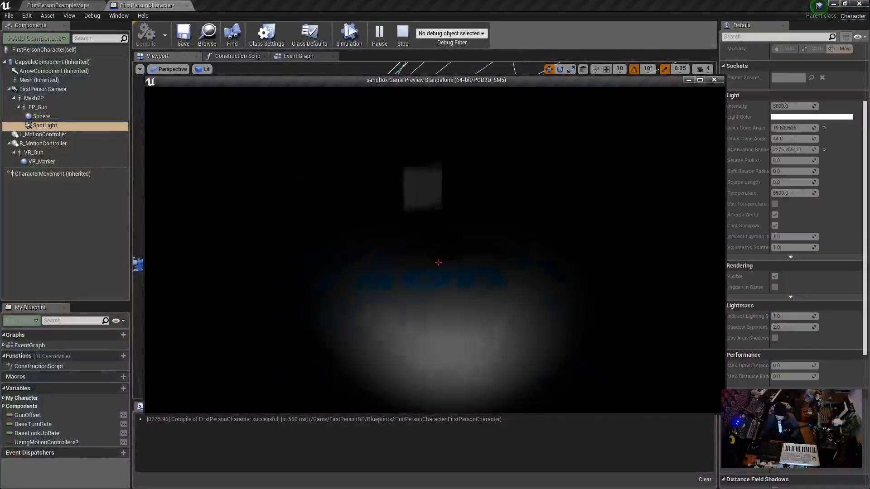
pyautogui.press('w')
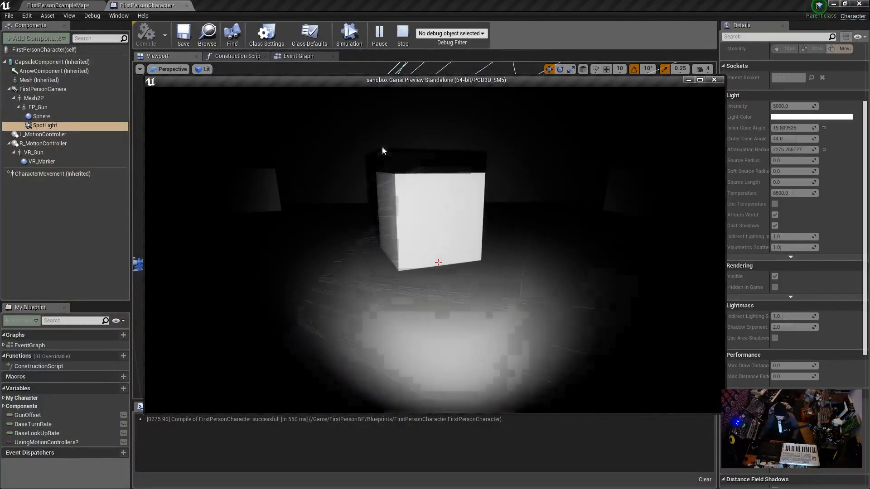
pyautogui.press('Escape')
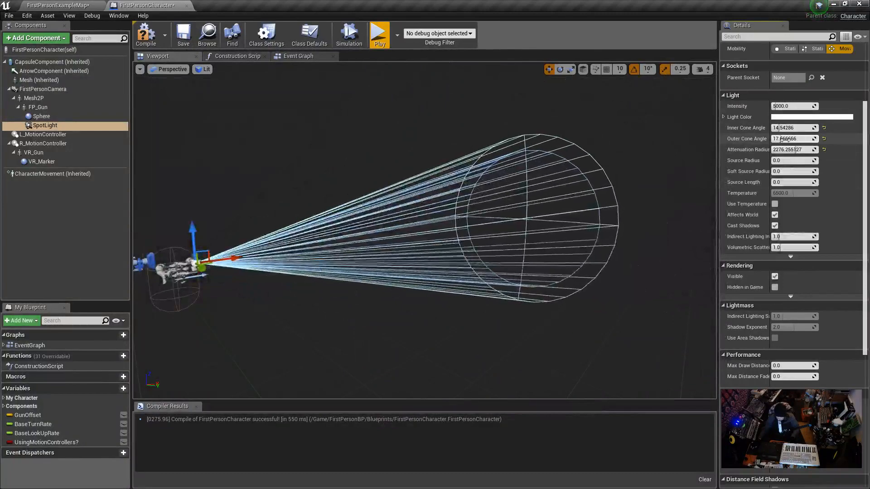
# Step: Set the spotlight's inner cone to about 14.5°, outer cone to about 17.7° and attenuation radius to about 5030, and play-test the beam
pyautogui.moveTo(796, 149); pyautogui.dragTo(799, 149)
pyautogui.moveTo(793, 150)
pyautogui.mouseDown()
pyautogui.moveTo(838, 150)
pyautogui.moveTo(797, 150)
pyautogui.mouseUp()
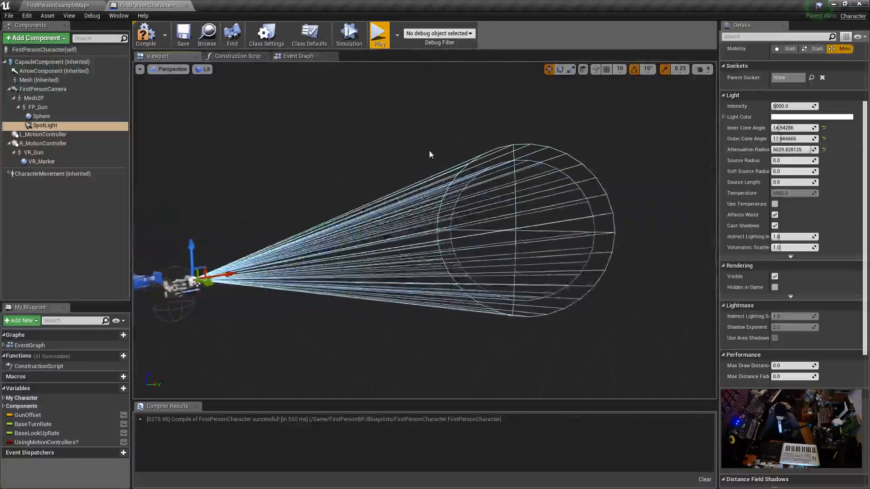
pyautogui.click(378, 34)
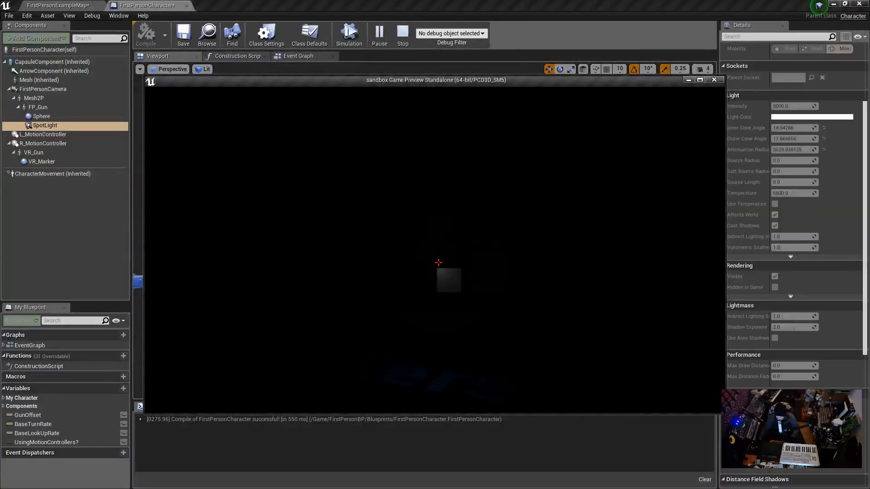
pyautogui.press('w')
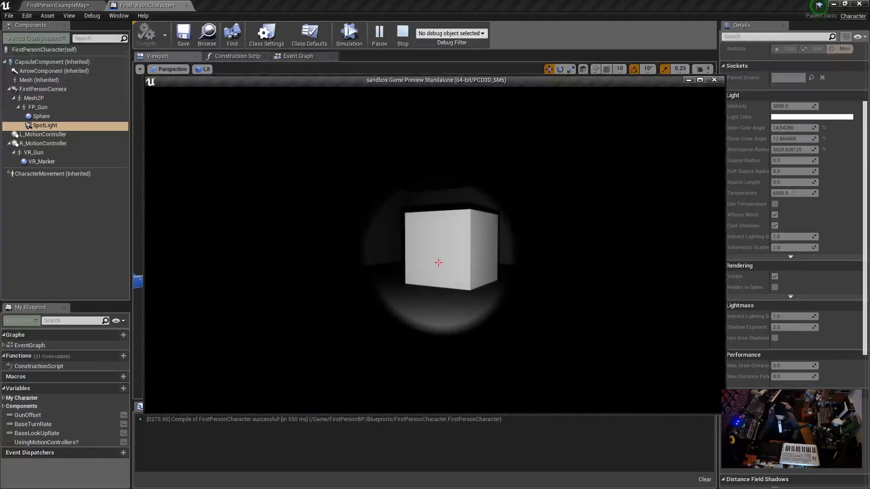
pyautogui.press('Escape')
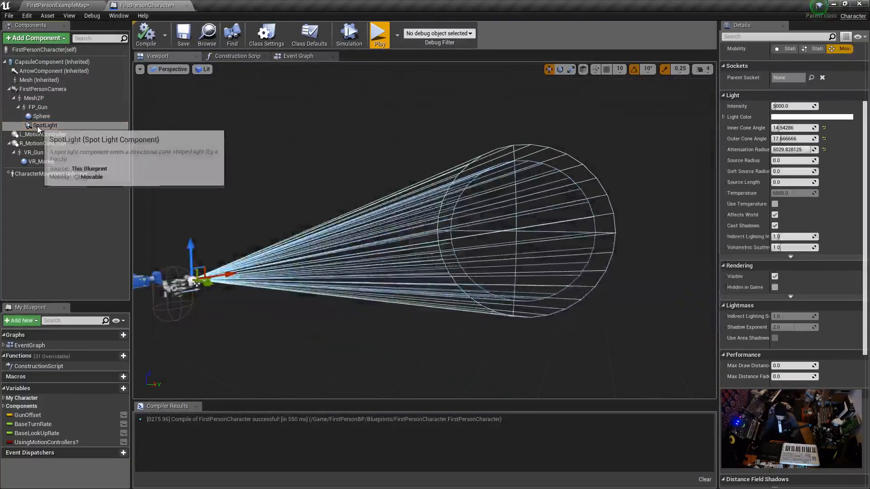
# Step: Duplicate the spotlight and widen the copy's inner cone angle to about 21.3° and outer cone angle to about 26.7°
pyautogui.click(39, 127)
pyautogui.rightClick(44, 131)
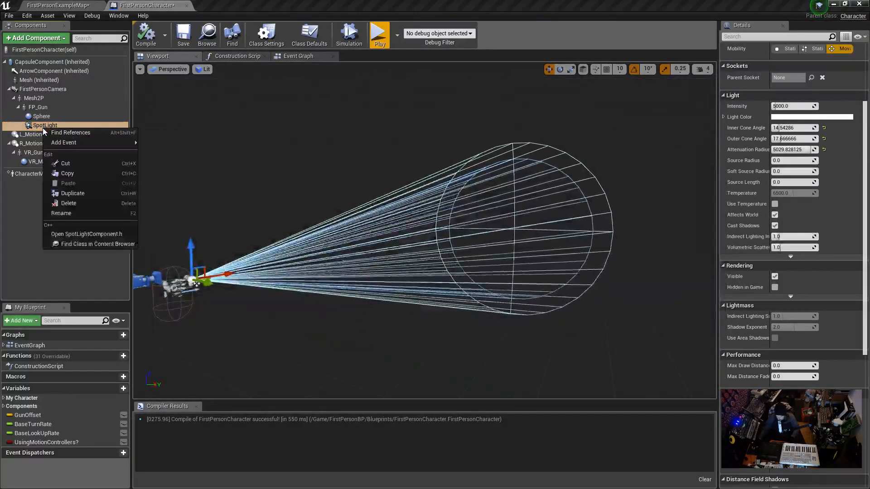
pyautogui.click(73, 194)
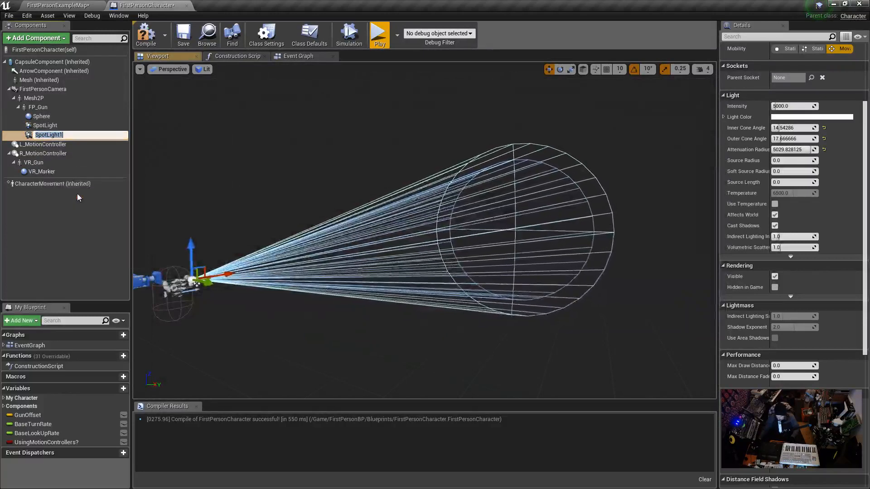
pyautogui.click(37, 135)
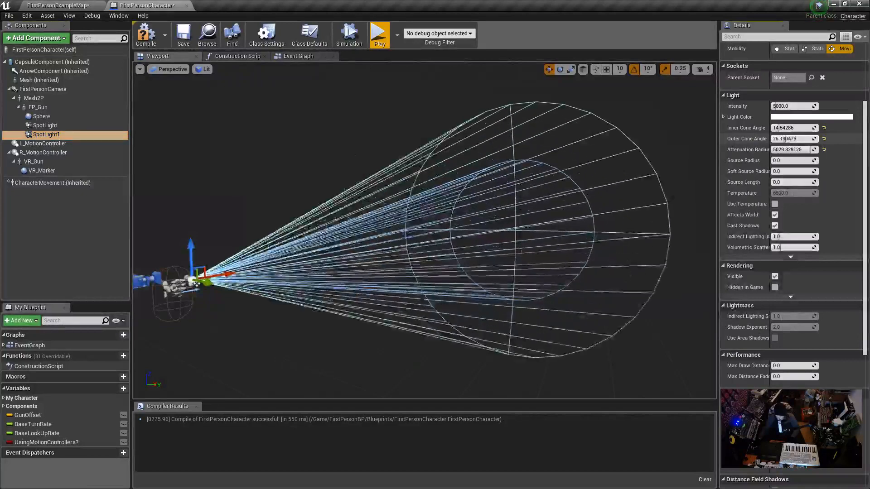
pyautogui.moveTo(784, 138); pyautogui.dragTo(781, 128)
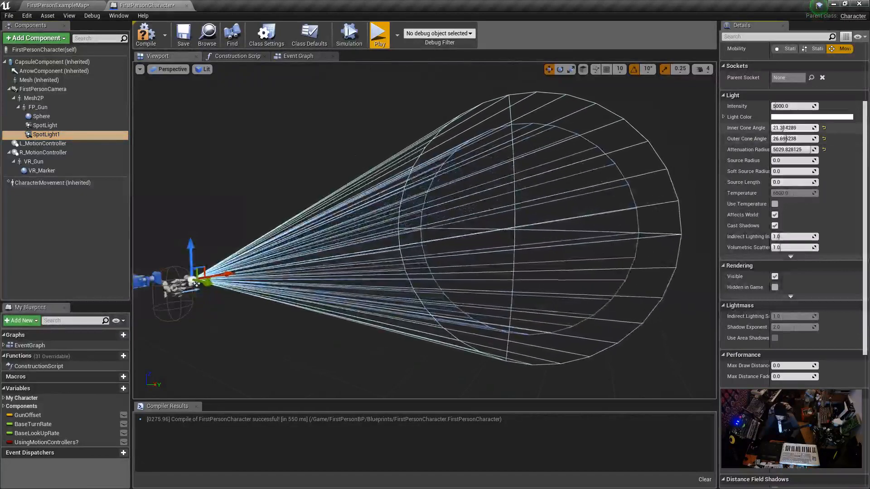
# Step: Compare the copy's cone with the original spotlight, and set the copy's outer cone angle to about 29° and attenuation radius to about 2572
pyautogui.click(45, 125)
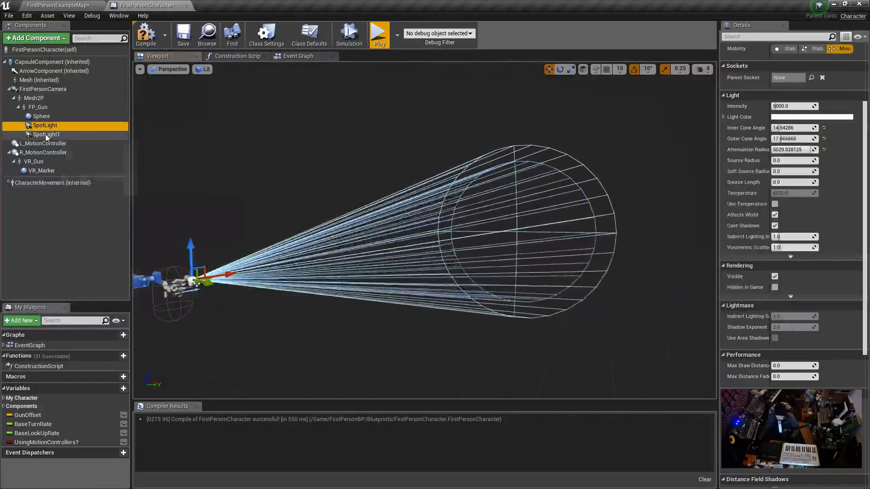
pyautogui.click(47, 134)
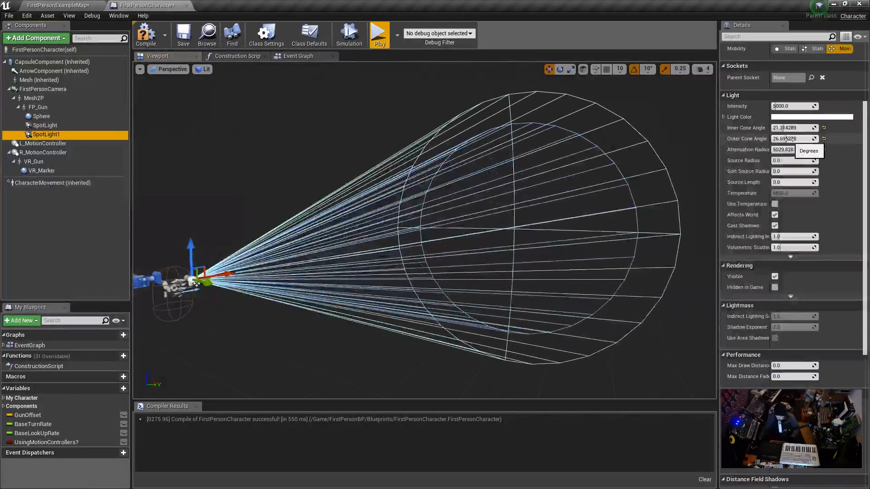
pyautogui.moveTo(789, 138)
pyautogui.mouseDown()
pyautogui.moveTo(785, 150)
pyautogui.moveTo(769, 150)
pyautogui.moveTo(783, 149)
pyautogui.mouseUp()
pyautogui.click(45, 135)
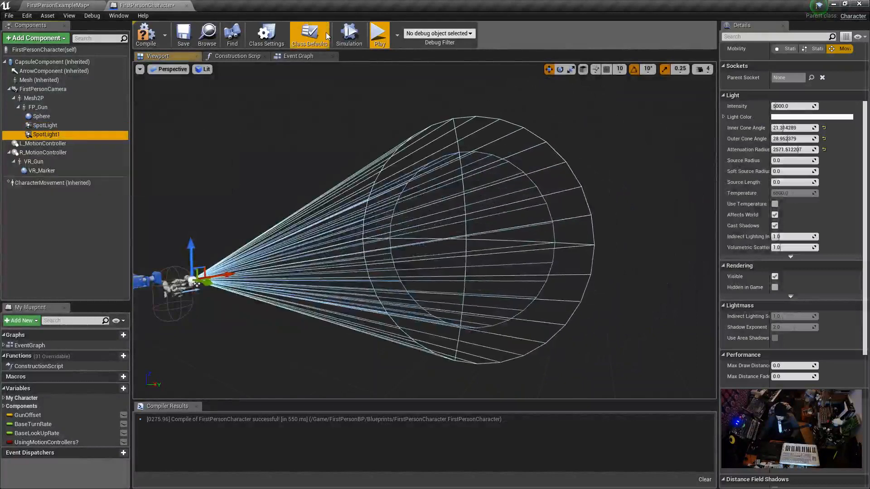
# Step: Play-test the game to check how the two overlapping spotlights light the cubes, and stop the preview
pyautogui.click(378, 36)
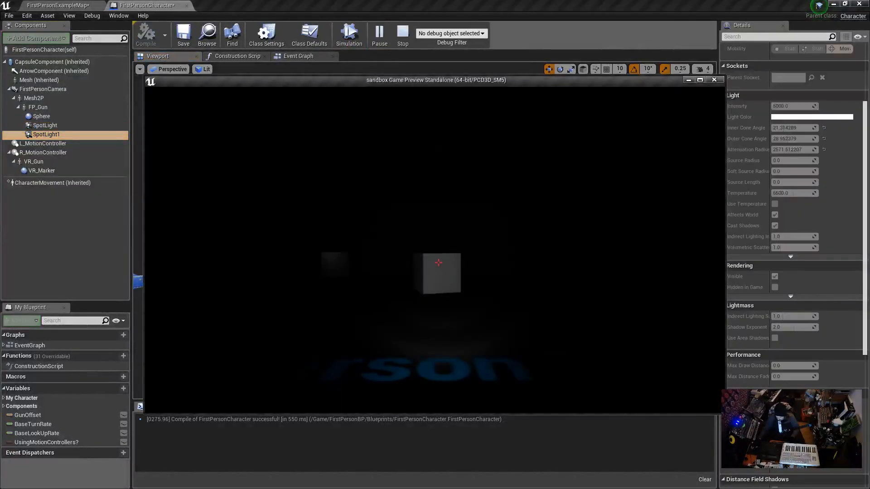
pyautogui.press('w')
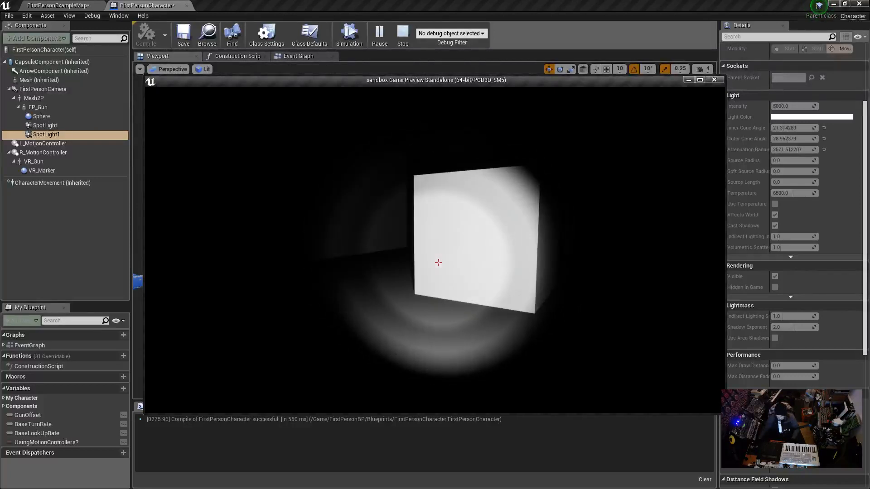
pyautogui.press('Escape')
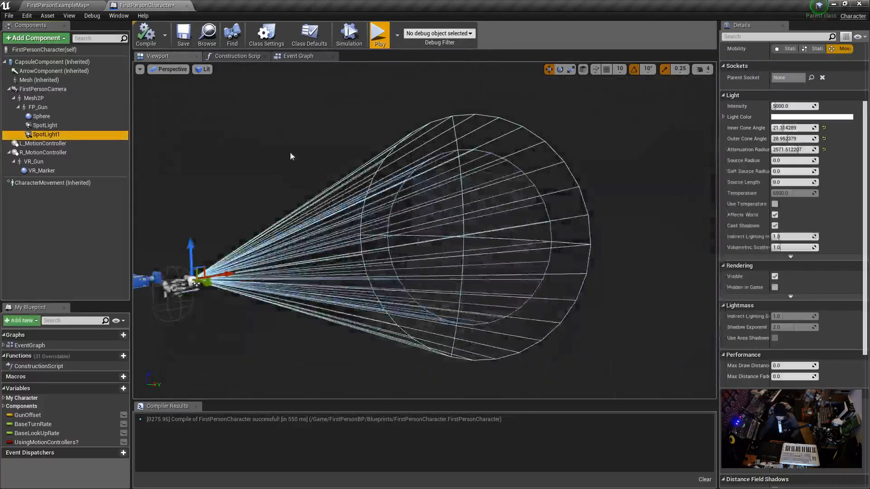
# Step: Duplicate the second spotlight and set the new copy's inner cone angle to 1° and outer cone angle to about 48.5°
pyautogui.rightClick(122, 135)
pyautogui.press('Escape')
pyautogui.rightClick(39, 133)
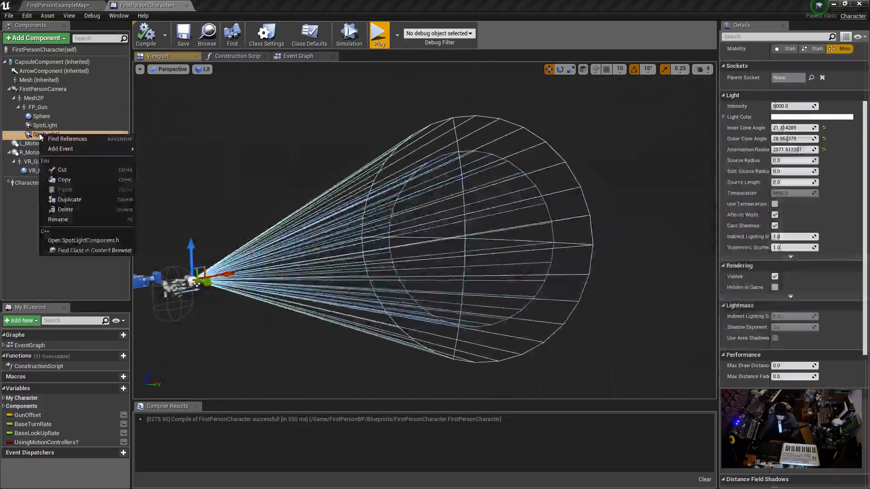
pyautogui.click(59, 200)
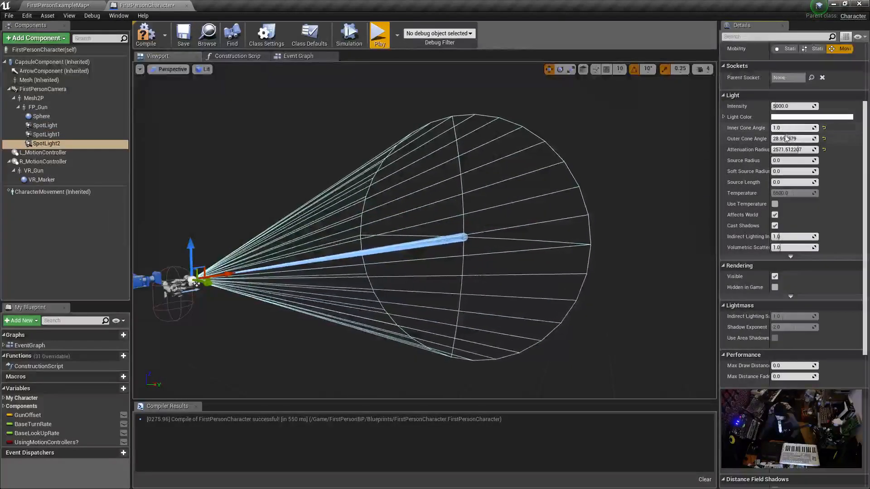
pyautogui.moveTo(787, 139); pyautogui.dragTo(800, 139)
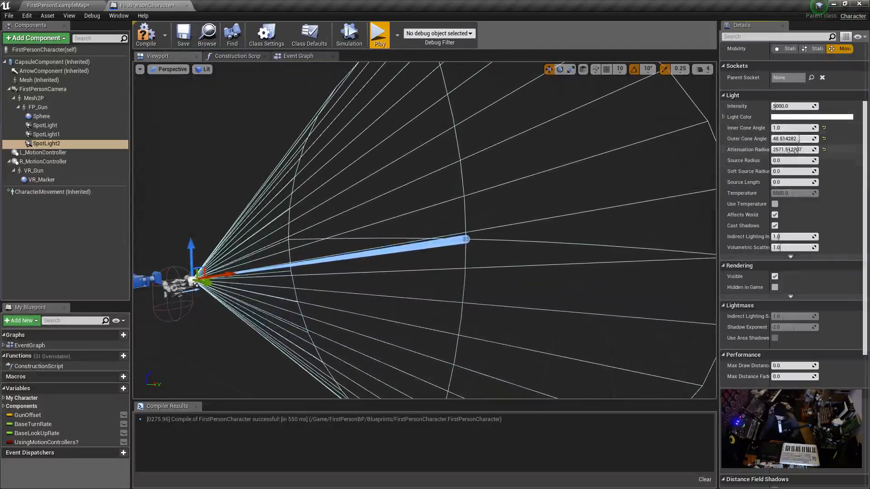
# Step: Reduce the third spotlight's attenuation radius to about 1702 and play-test the layered flashlight beam
pyautogui.moveTo(790, 150); pyautogui.dragTo(776, 150)
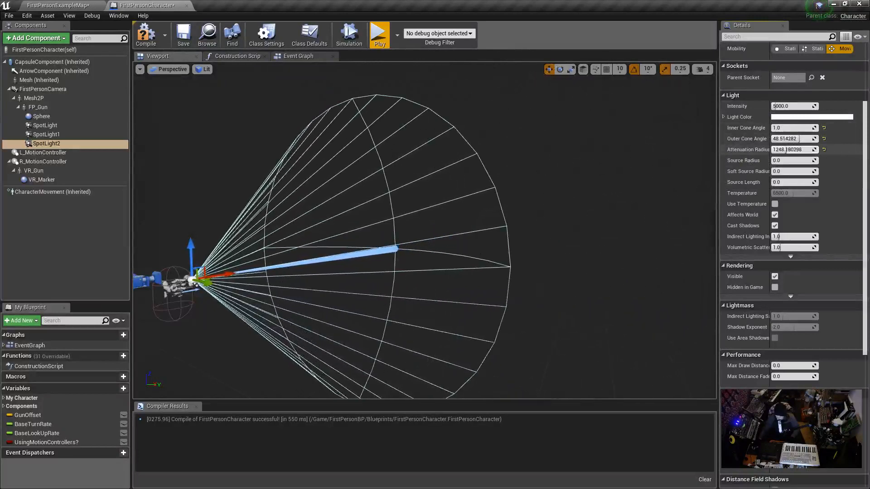
pyautogui.click(376, 35)
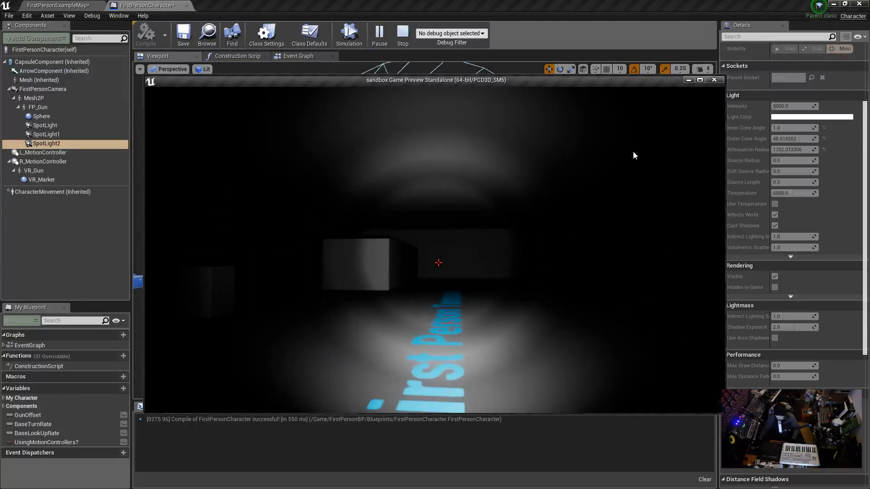
pyautogui.press('Escape')
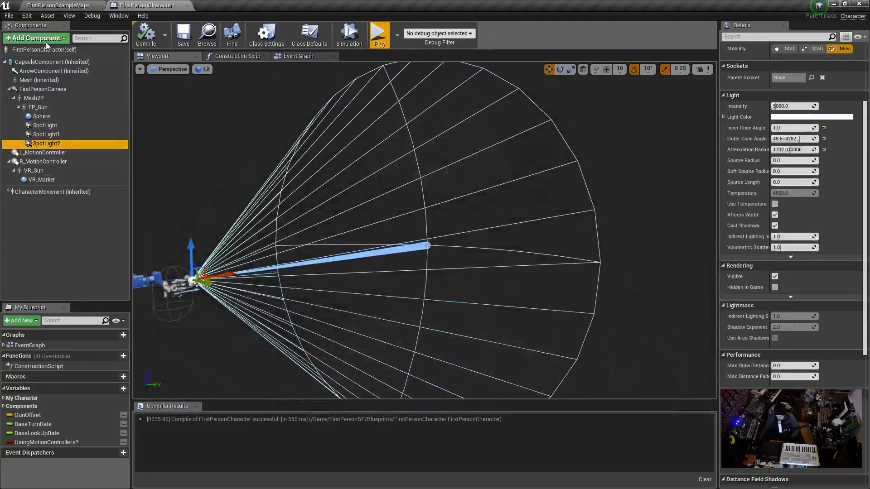
pyautogui.click(38, 39)
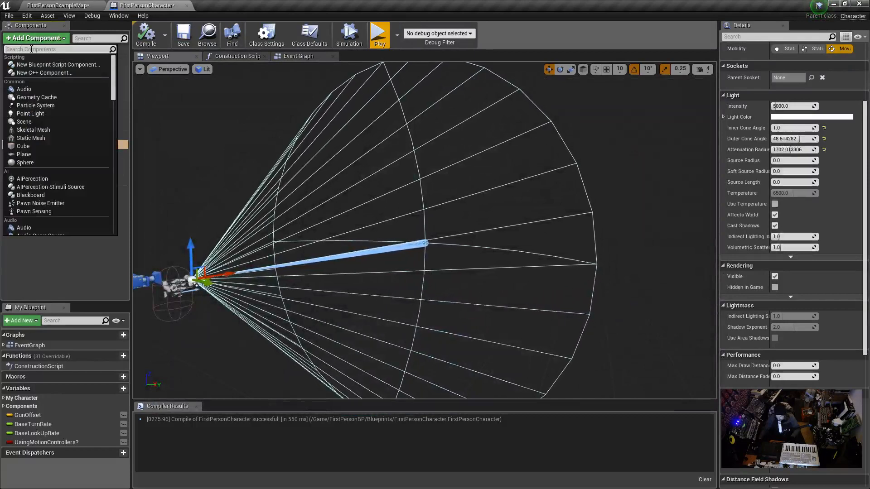
pyautogui.write('swing')
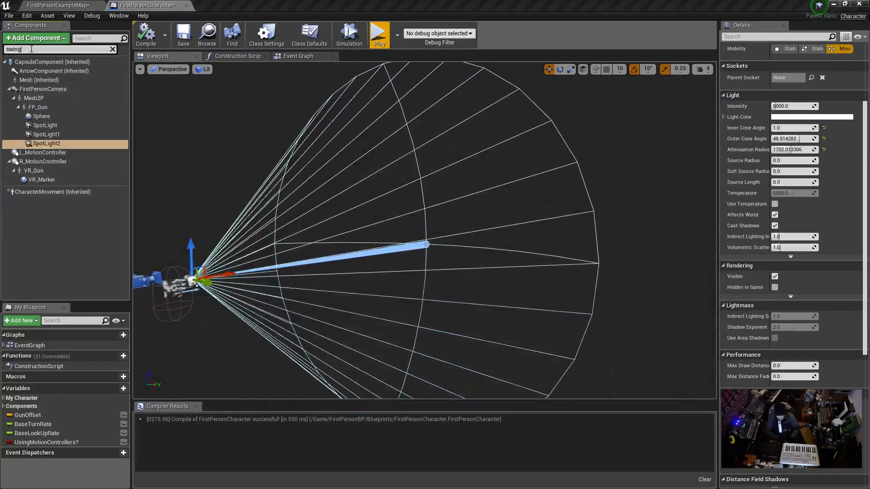
pyautogui.click(36, 38)
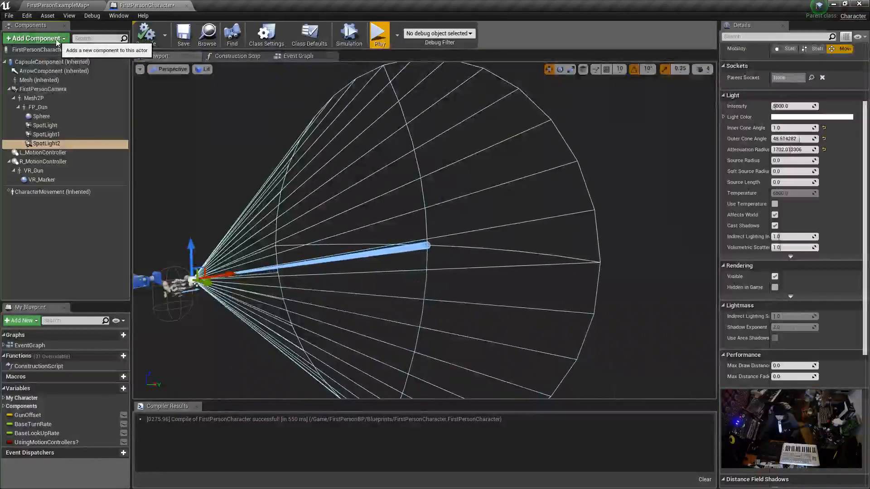
# Step: Add a Spring Arm component and attach it directly to FP_Gun
pyautogui.click(36, 38)
pyautogui.write('swing')
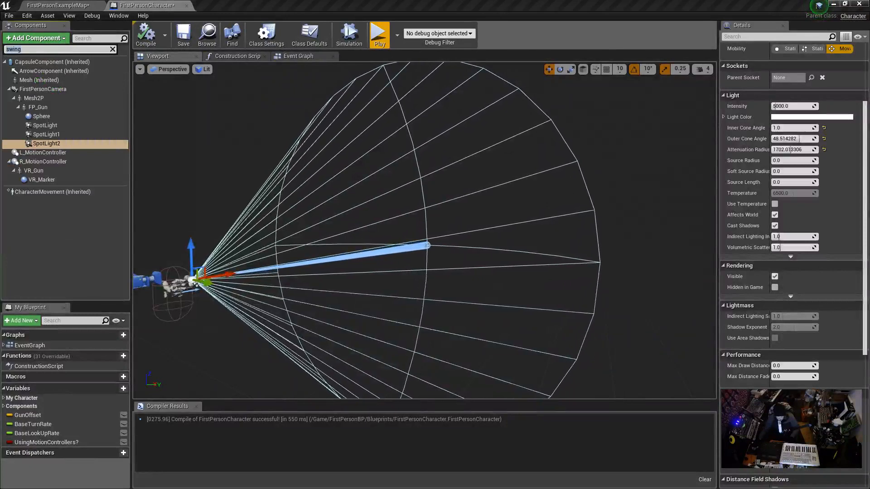
pyautogui.write('arm')
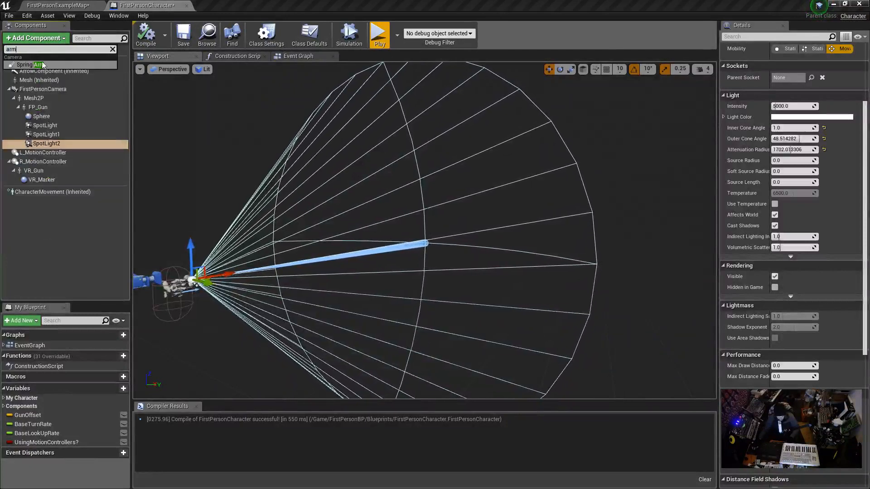
pyautogui.click(43, 64)
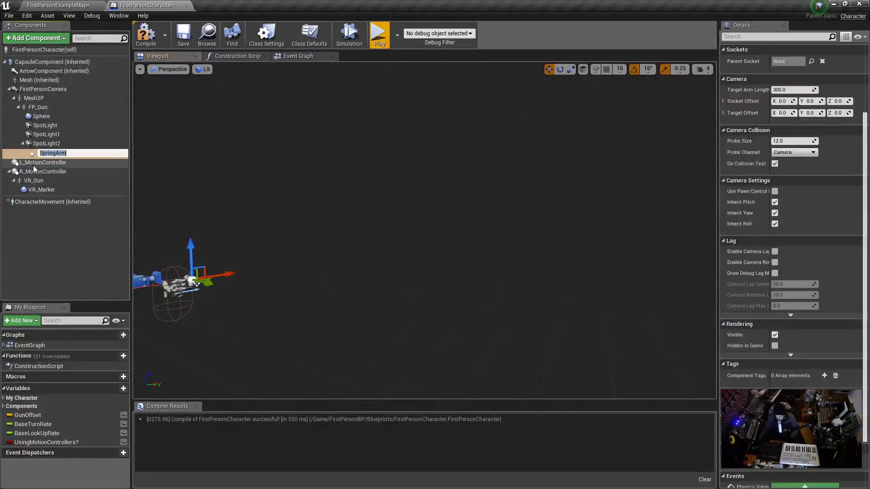
pyautogui.moveTo(41, 153); pyautogui.dragTo(40, 109)
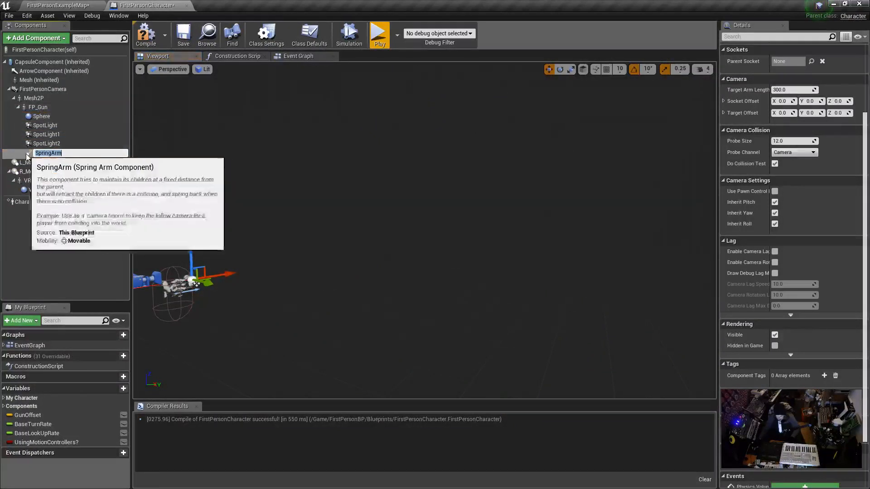
# Step: Parent all three spotlights to the spring arm and select the spring arm
pyautogui.click(45, 125)
pyautogui.keyDown('shift'); pyautogui.click(42, 142); pyautogui.keyUp('shift')
pyautogui.moveTo(43, 141); pyautogui.dragTo(47, 153)
pyautogui.click(49, 126)
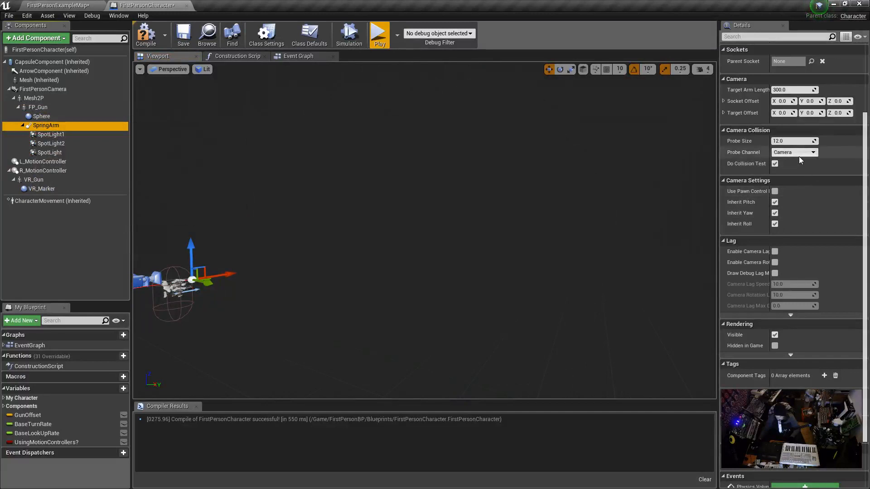
# Step: Inspect where the spring arm places the spotlights, play-test the flashlight, and stop the preview
pyautogui.moveTo(327, 261); pyautogui.dragTo(204, 272, button='right')
pyautogui.press('w')
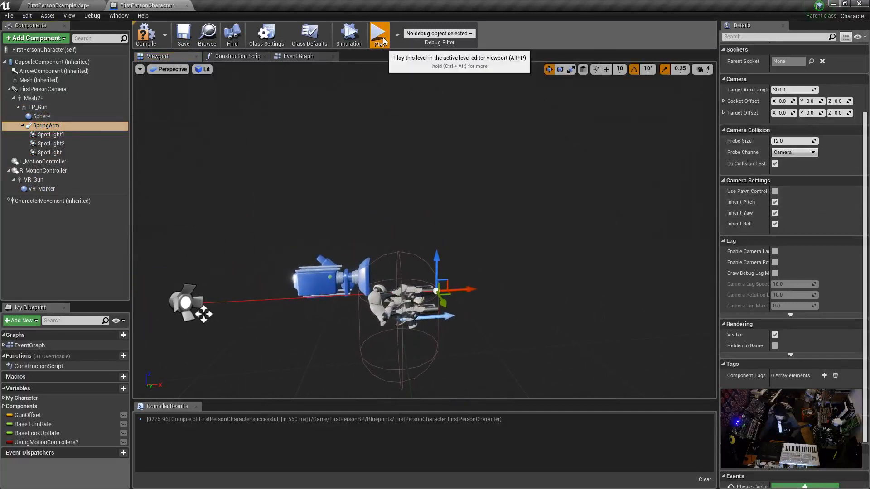
pyautogui.click(385, 42)
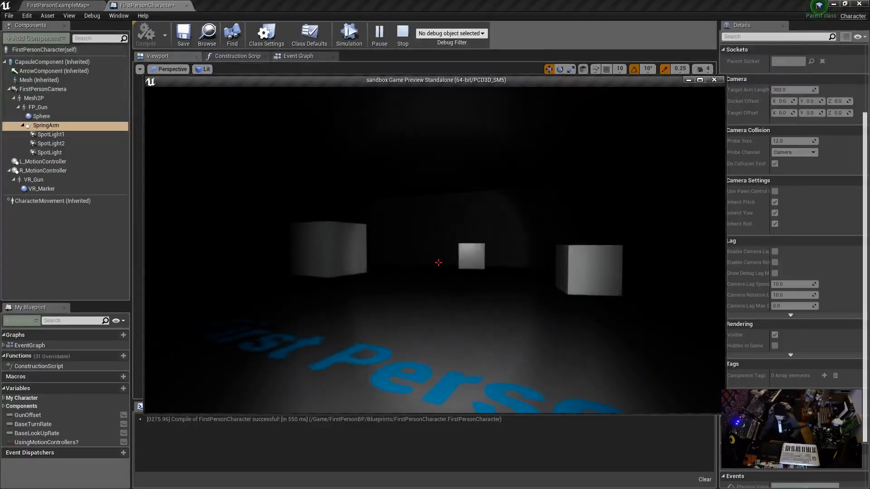
pyautogui.press('Escape')
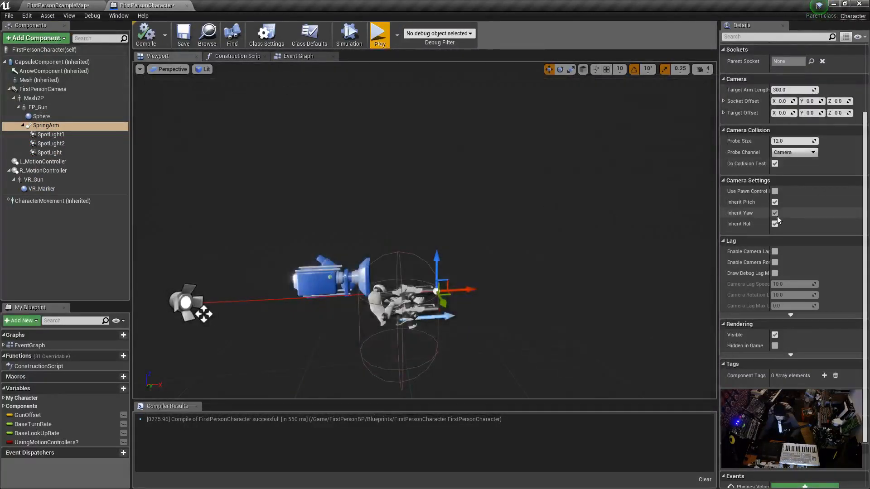
# Step: Enable camera rotation lag on the spring arm and reset its camera rotation lag speed to the default 10.0
pyautogui.scroll(-3, 794, 254)
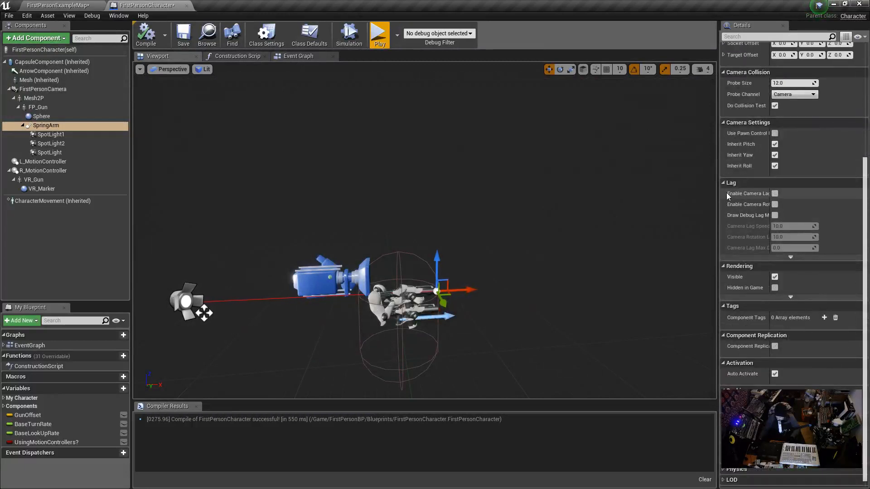
pyautogui.moveTo(718, 195); pyautogui.dragTo(672, 195)
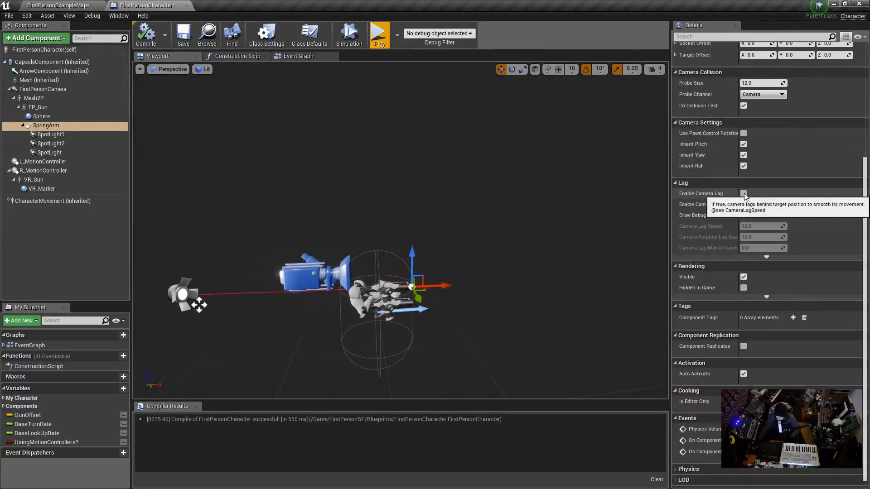
pyautogui.click(743, 205)
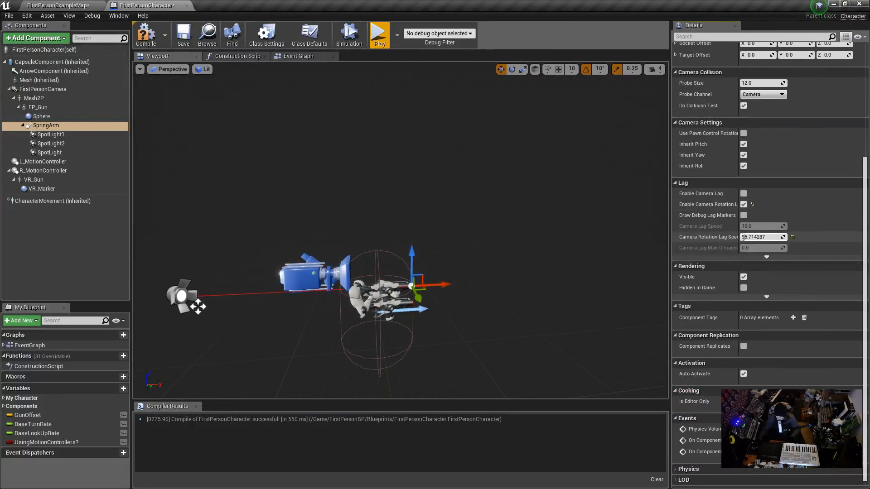
pyautogui.click(792, 237)
# Step: Play-test how the flashlight trails the view with rotation lag enabled, and stop the preview
pyautogui.click(378, 35)
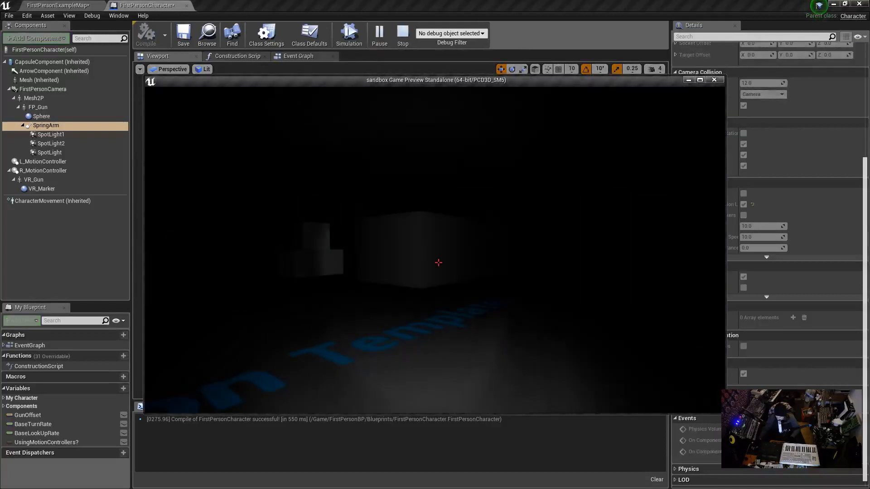
pyautogui.press('w')
pyautogui.press('w')
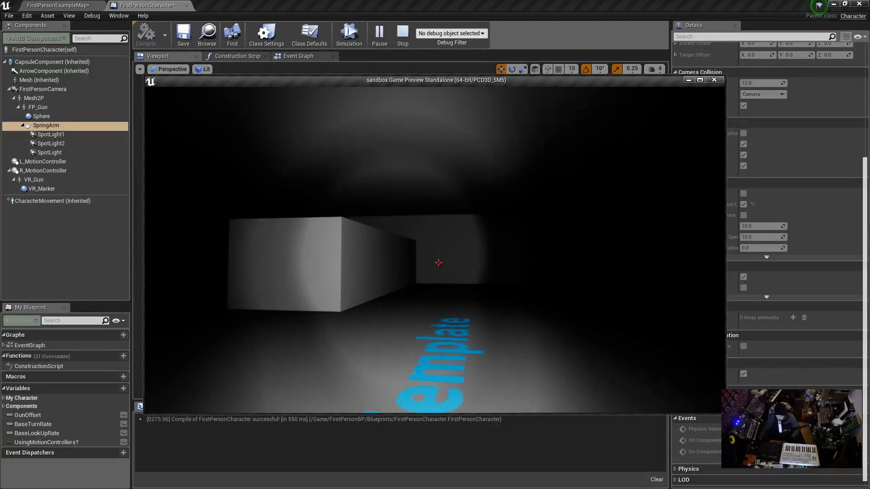
pyautogui.press('Escape')
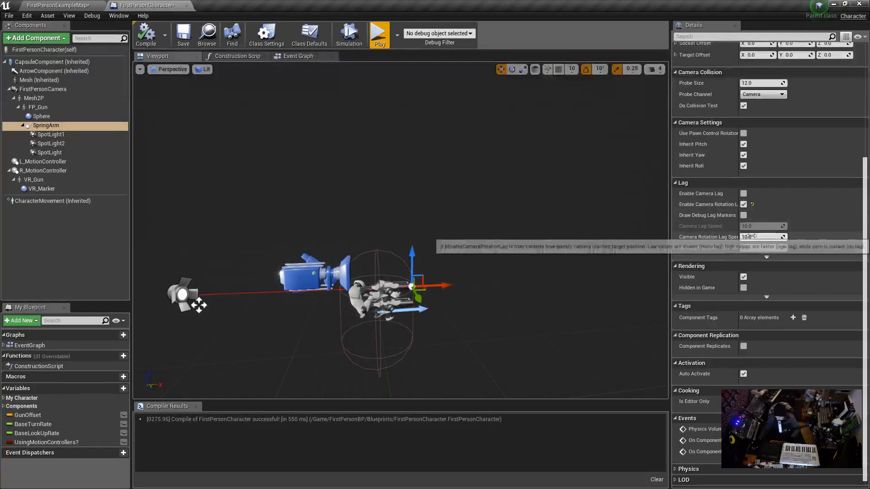
# Step: Try a faster camera rotation lag speed of about 19.5 on the spring arm and play-test it
pyautogui.moveTo(743, 237); pyautogui.dragTo(774, 237)
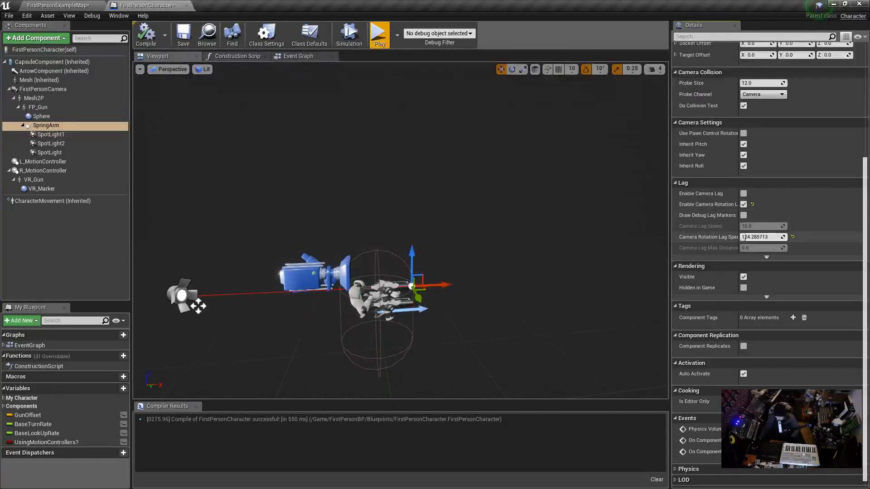
pyautogui.click(379, 38)
pyautogui.press('Escape')
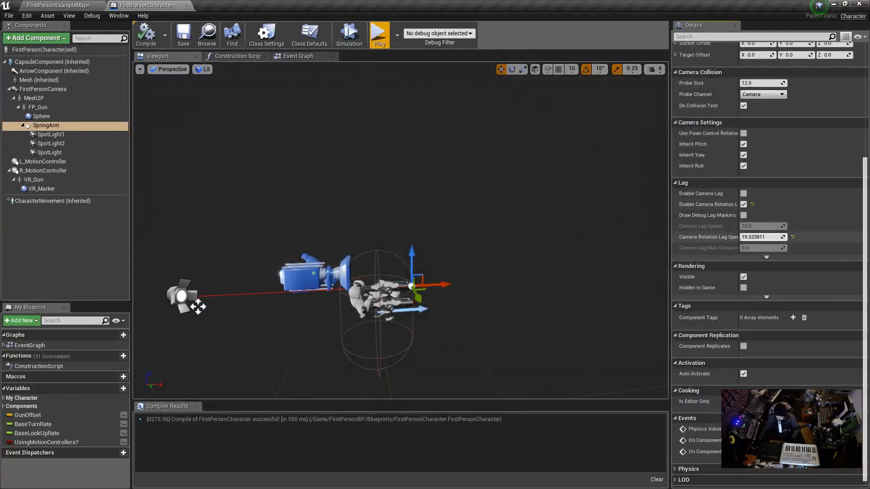
# Step: Set the spring arm's camera rotation lag speed to 5
pyautogui.click(783, 237)
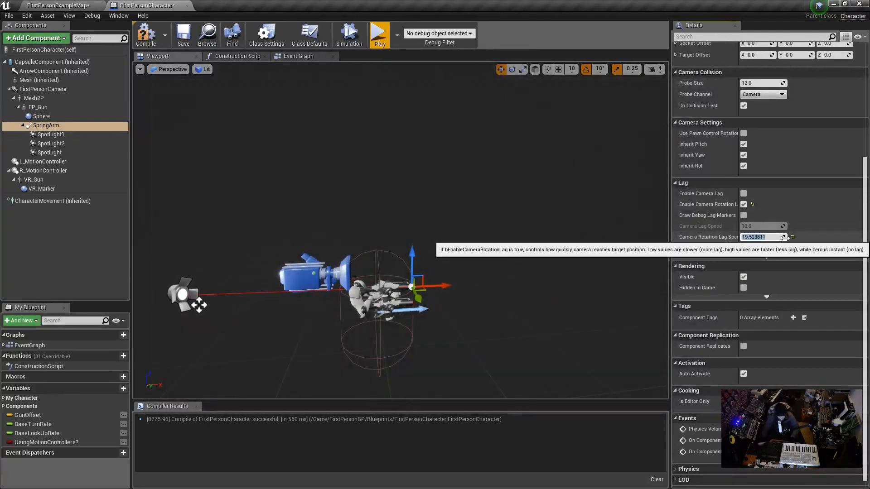
pyautogui.write('5')
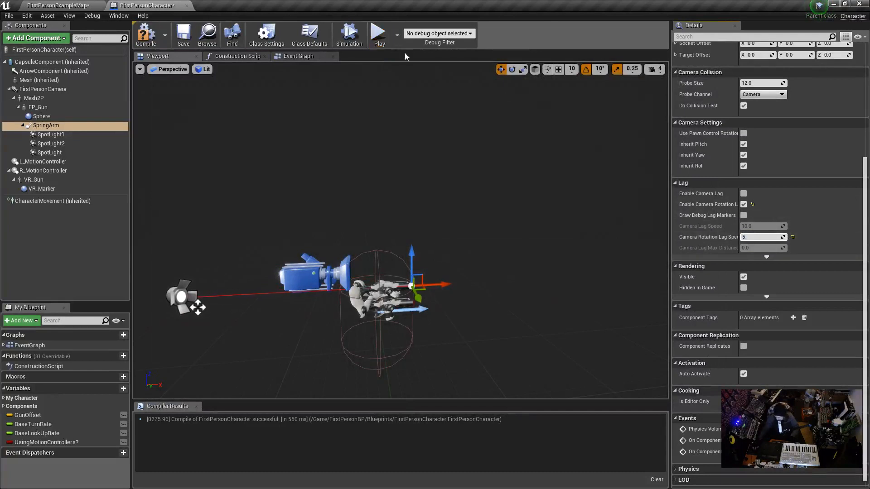
pyautogui.press('Return')
# Step: Play-test the flashlight around the level's cubes and walls with the slower rotation lag, and stop the preview
pyautogui.click(379, 36)
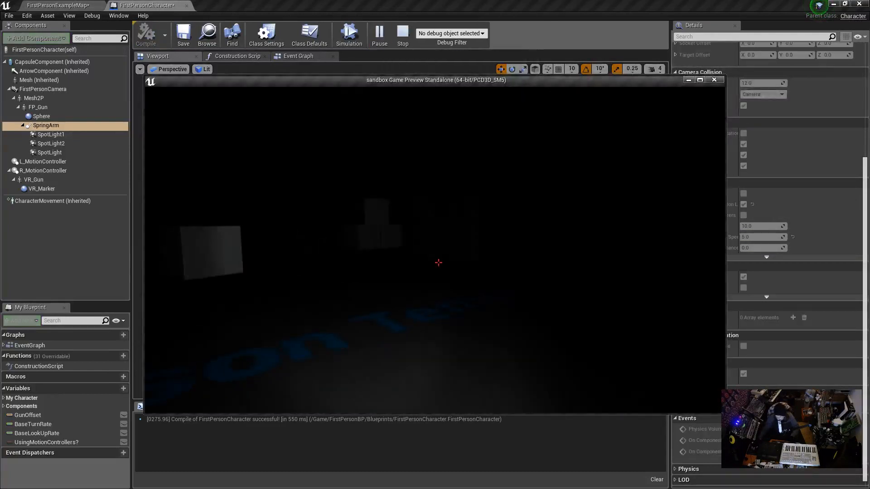
pyautogui.press('w')
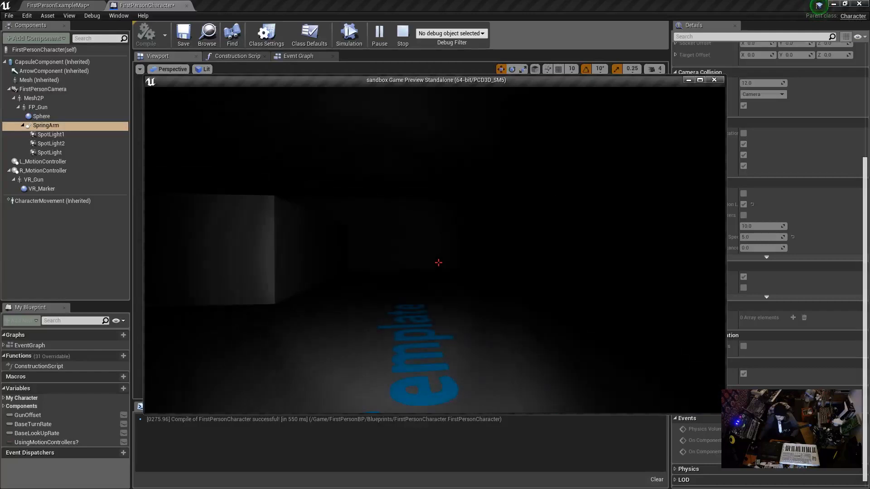
pyautogui.press('w')
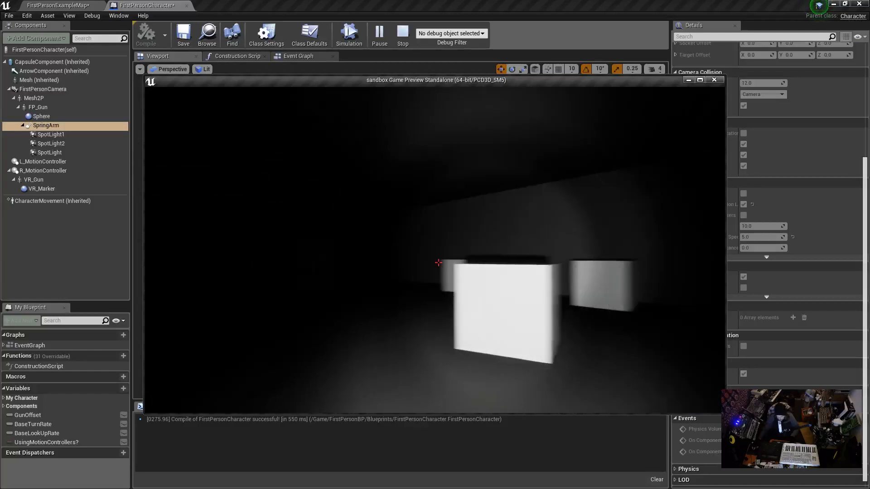
pyautogui.press('w')
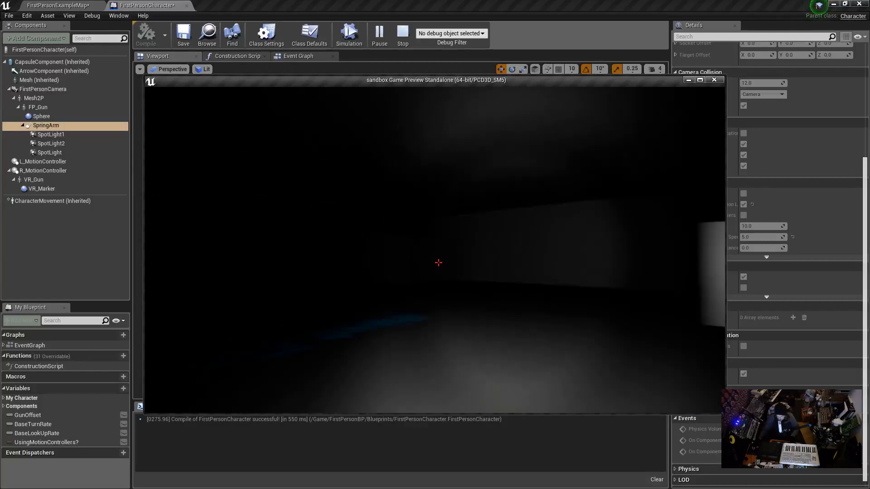
pyautogui.press('w')
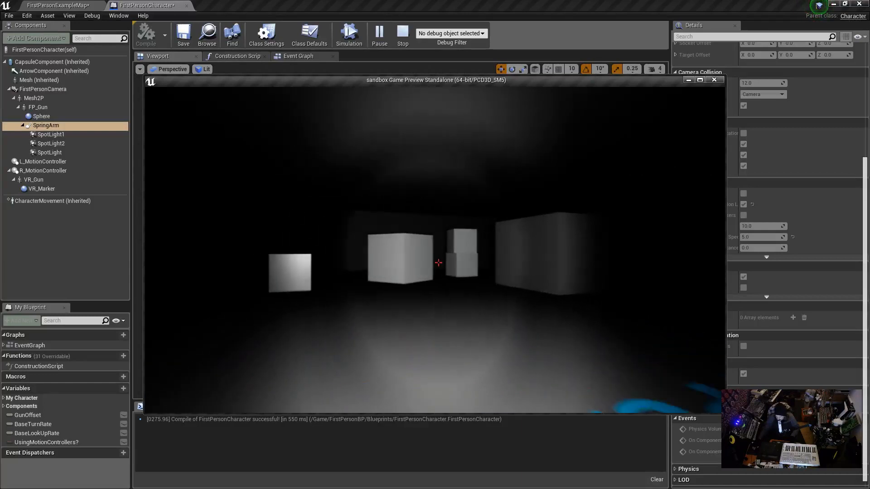
pyautogui.press('w')
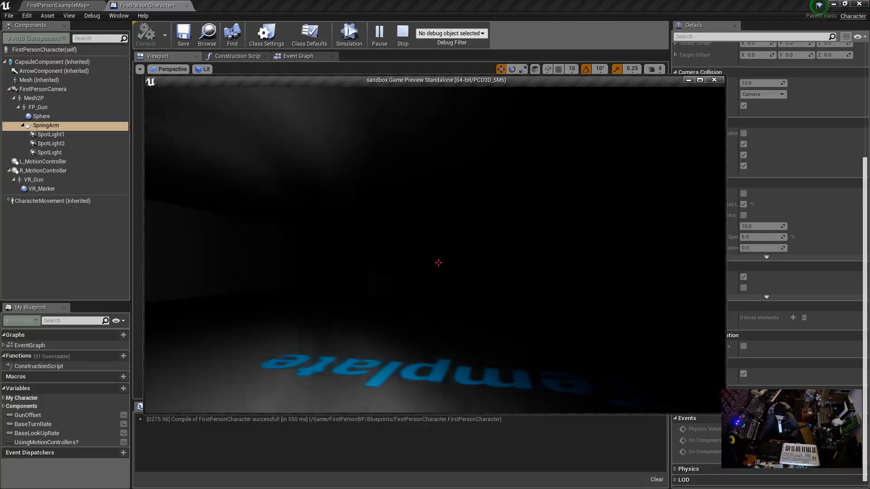
pyautogui.press('w')
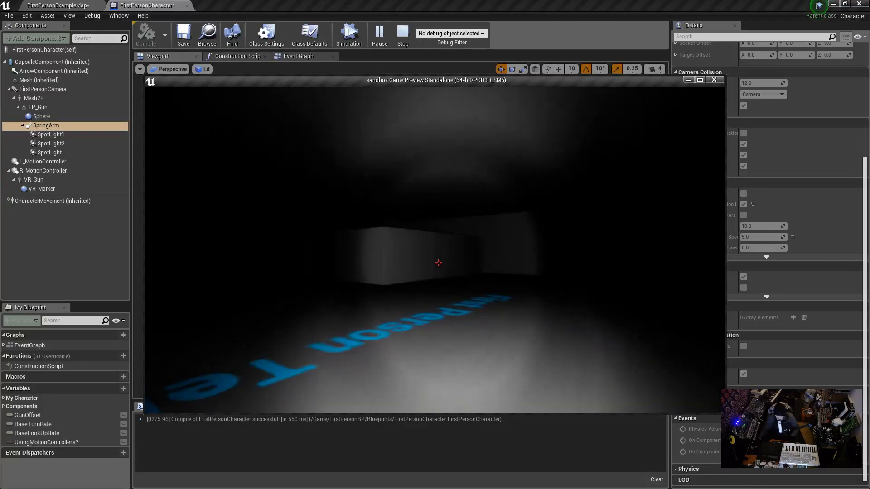
pyautogui.press('w')
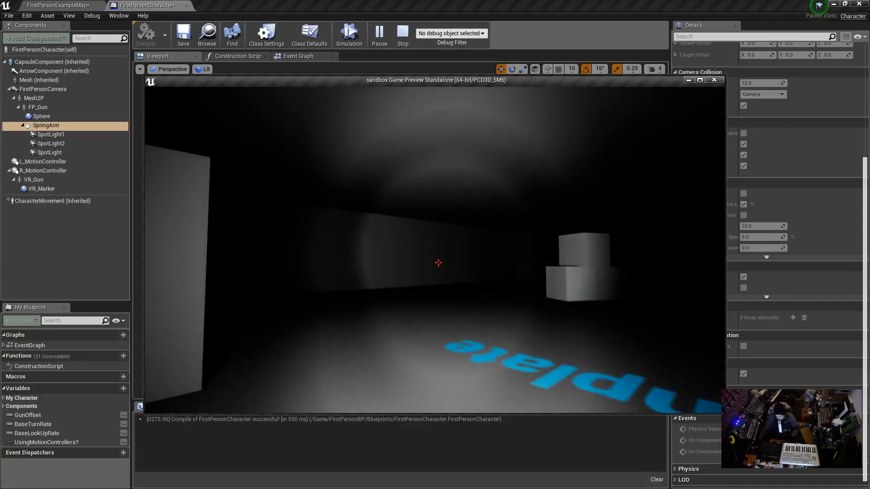
pyautogui.press('w')
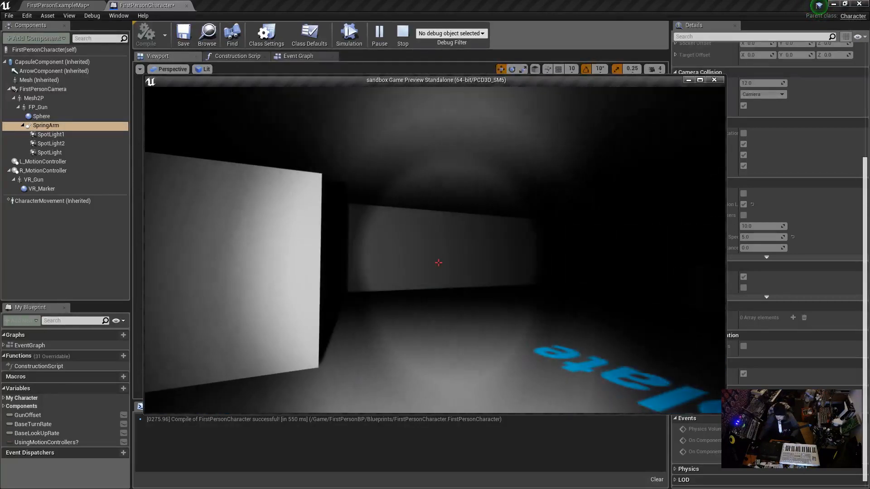
pyautogui.press('w')
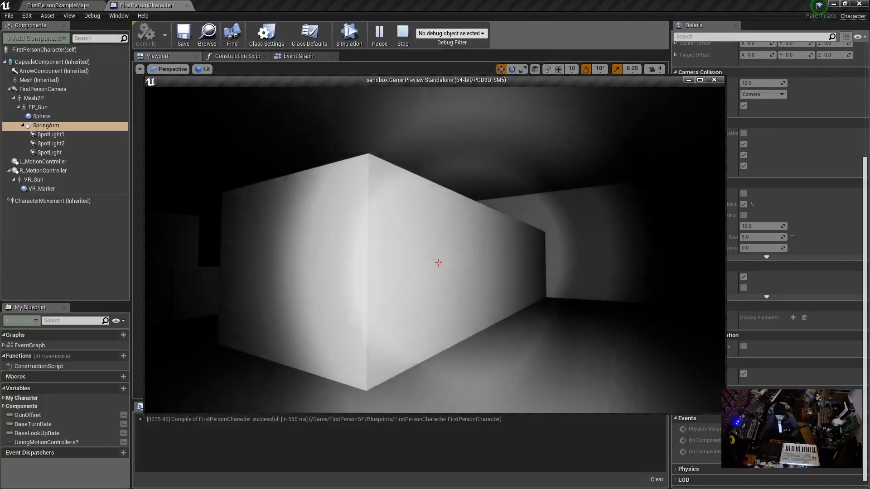
pyautogui.press('w')
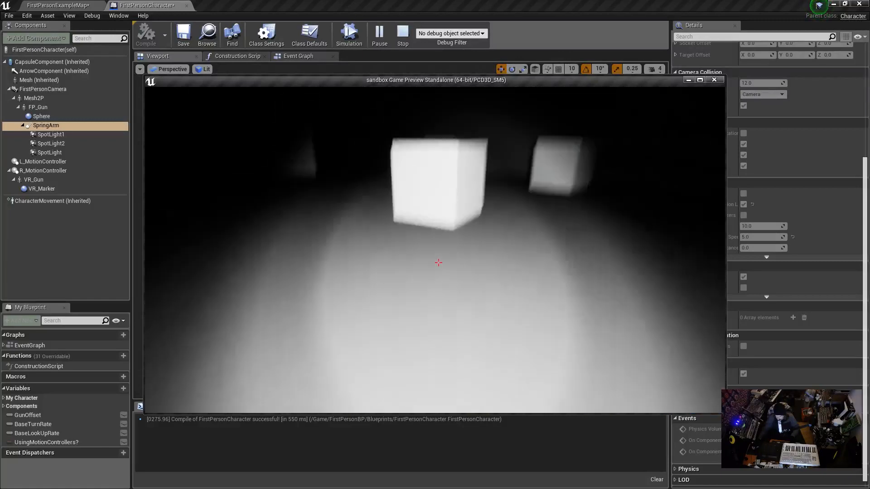
pyautogui.press('w')
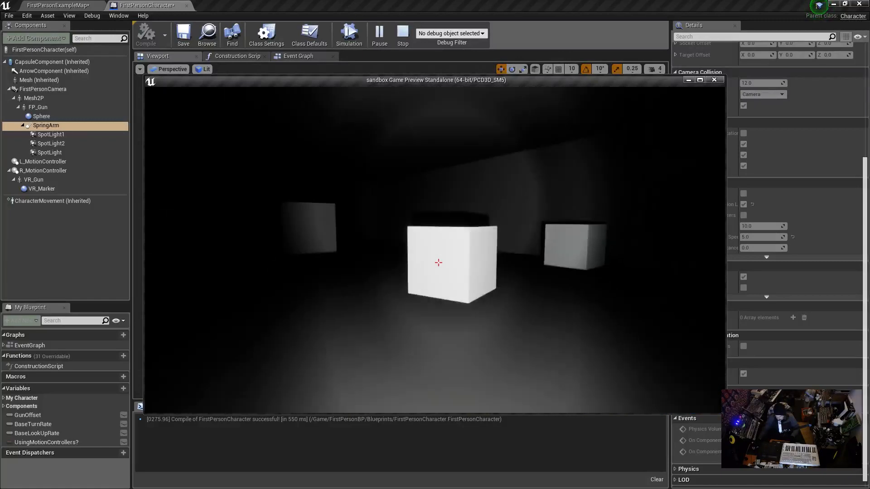
pyautogui.press('w')
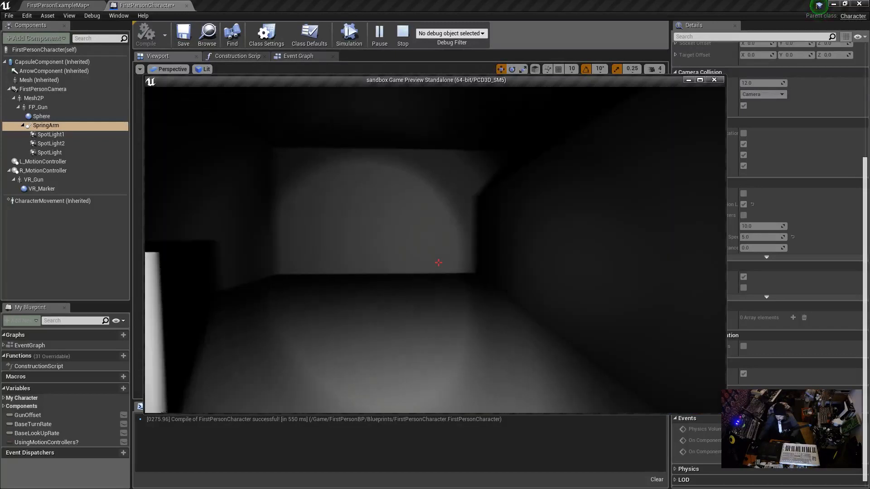
pyautogui.press('w')
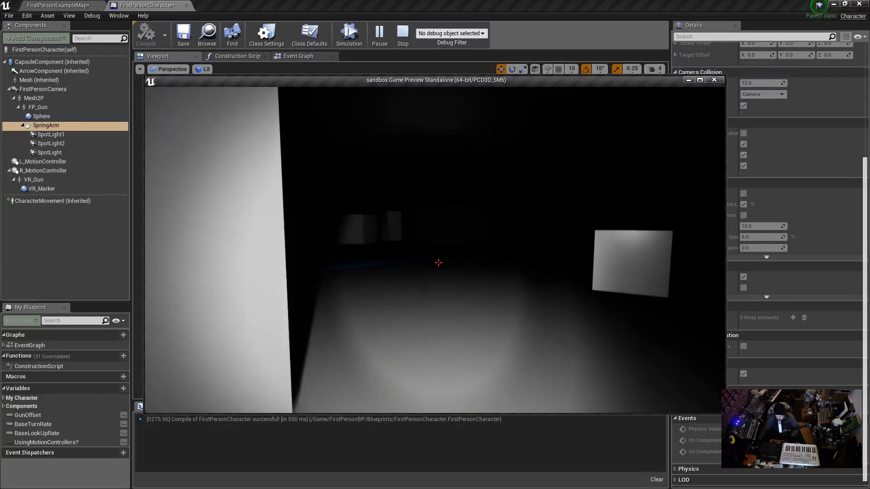
pyautogui.press('w')
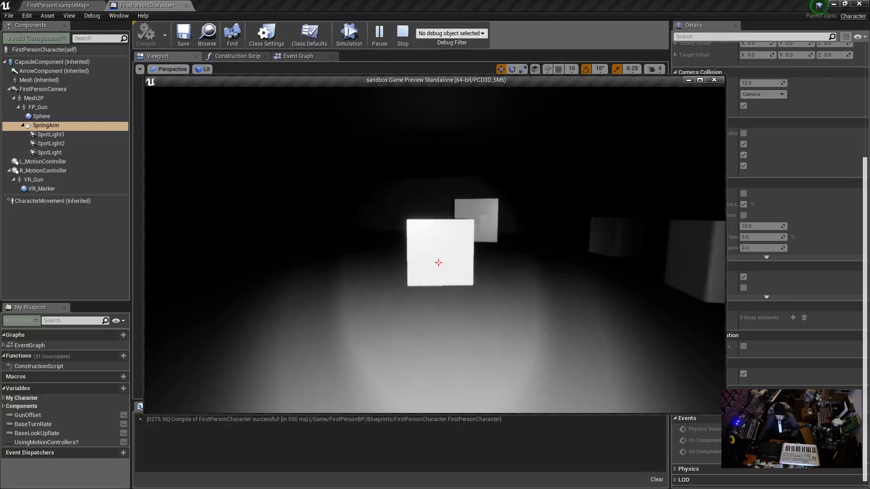
pyautogui.press('w')
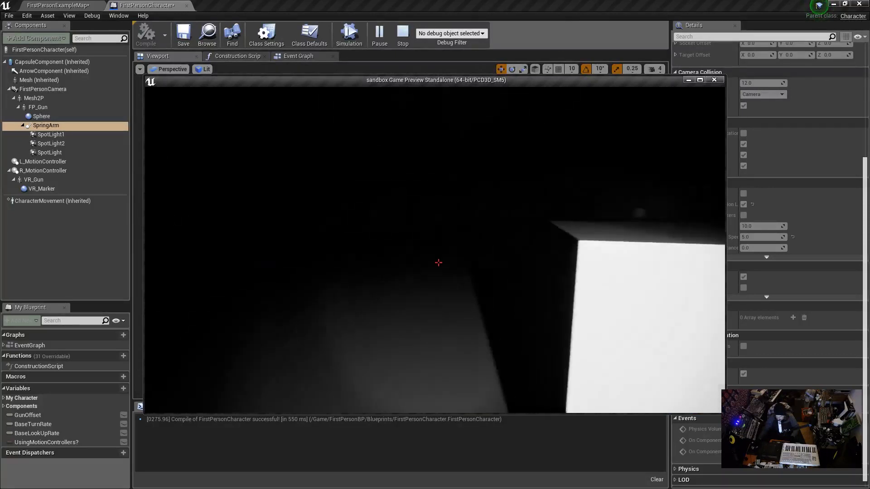
pyautogui.press('w')
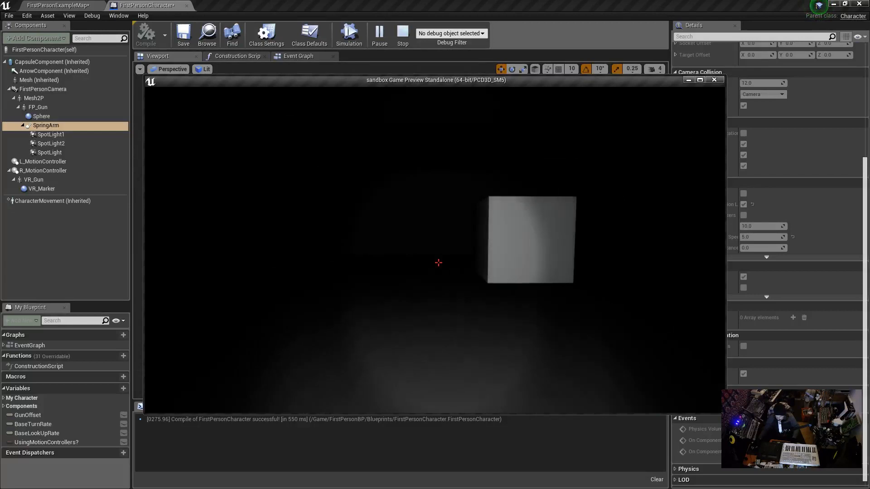
pyautogui.press('Escape')
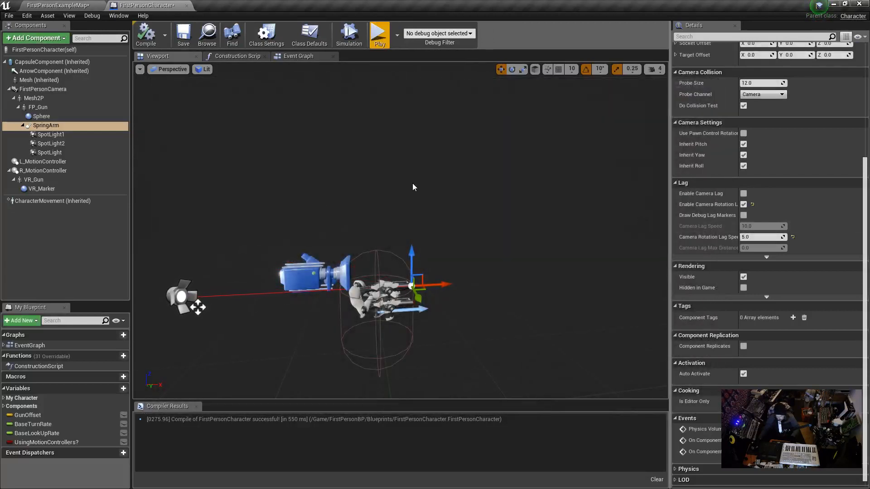
# Step: Compare the spotlight cones, and set SpotLight2's intensity to about 957 and its outer cone angle to 80
pyautogui.scroll(1, 704, 227)
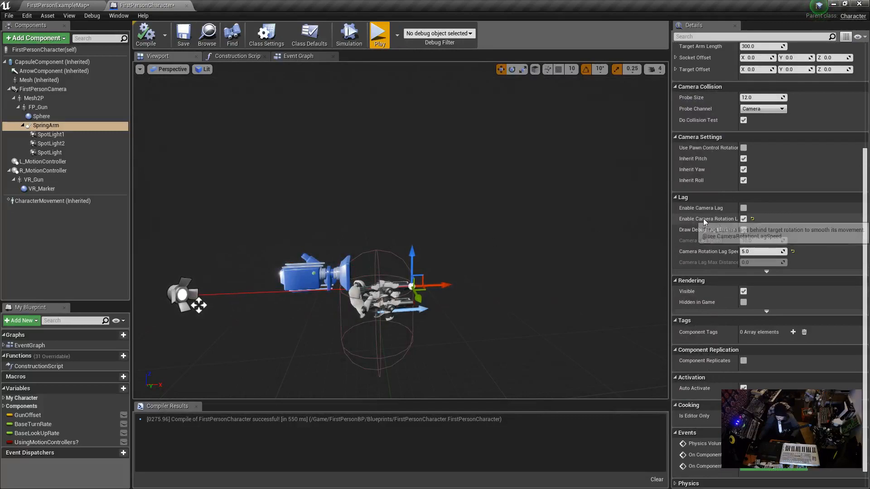
pyautogui.scroll(5, 724, 198)
pyautogui.click(61, 134)
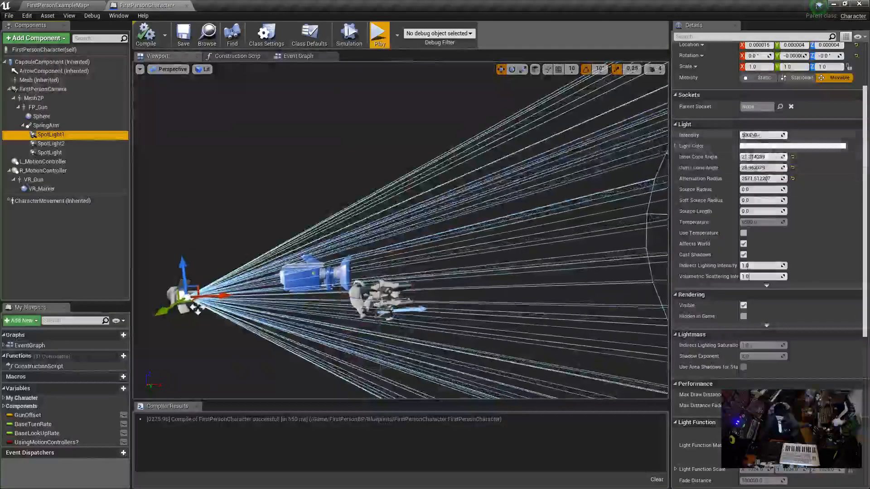
pyautogui.click(51, 153)
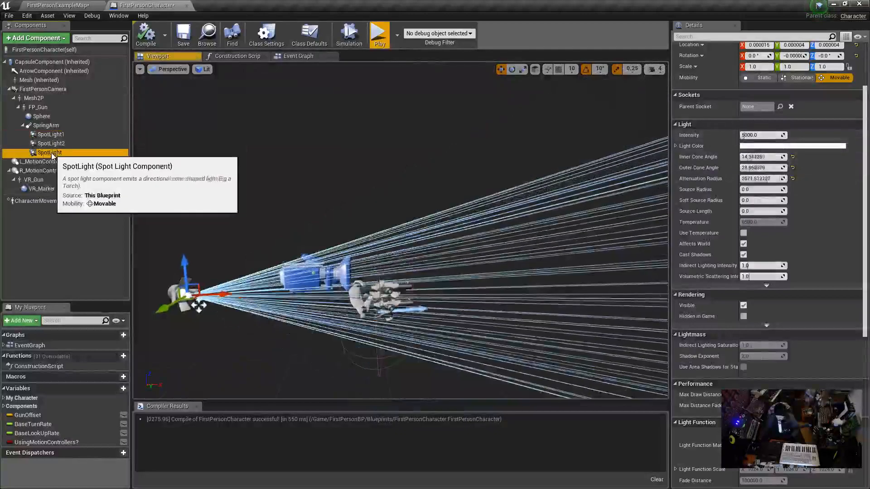
pyautogui.moveTo(209, 221); pyautogui.dragTo(271, 244, button='right')
pyautogui.click(57, 147)
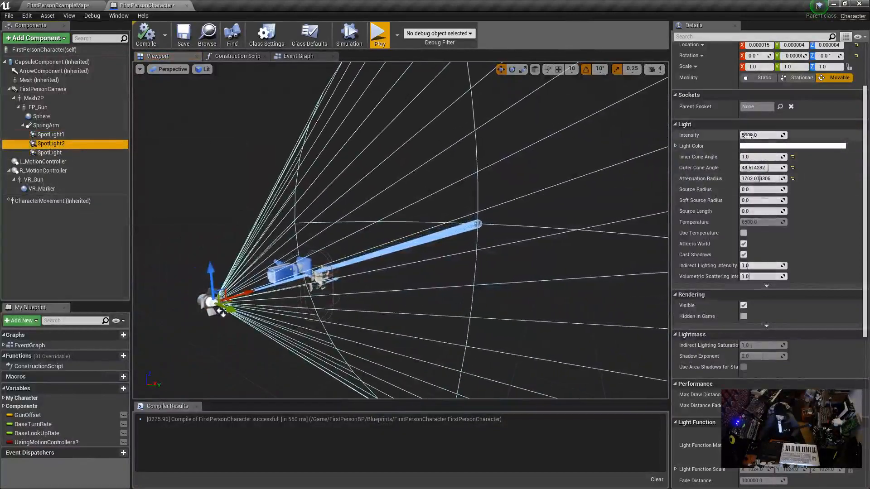
pyautogui.moveTo(747, 135); pyautogui.dragTo(742, 135)
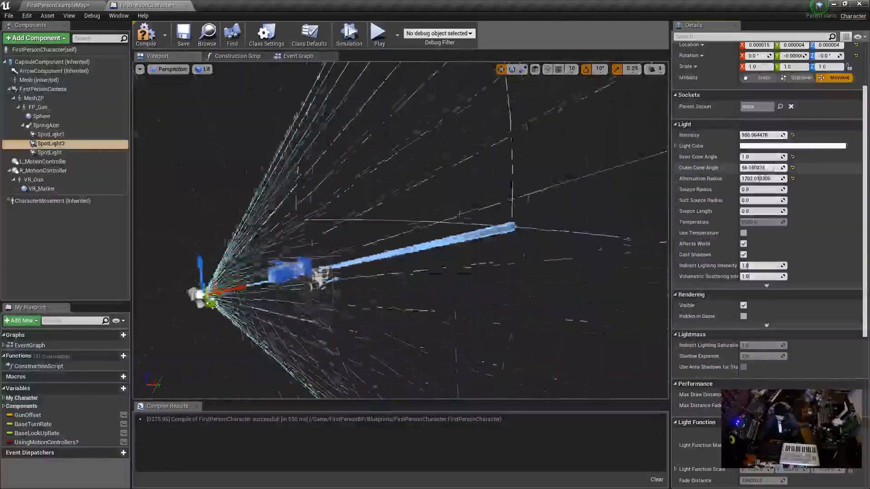
pyautogui.moveTo(761, 167); pyautogui.dragTo(767, 168)
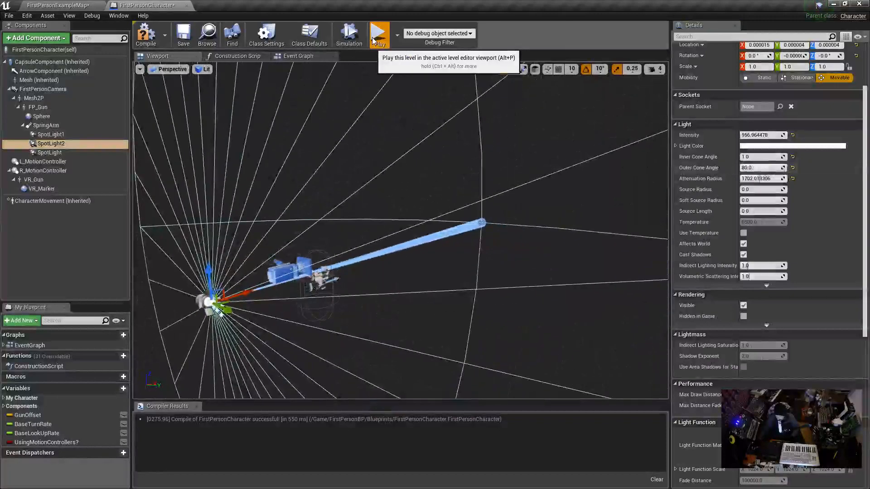
# Step: Play-test the flashlight with the dimmer, wider SpotLight2 cone near the stacked cubes, and stop the preview
pyautogui.click(378, 36)
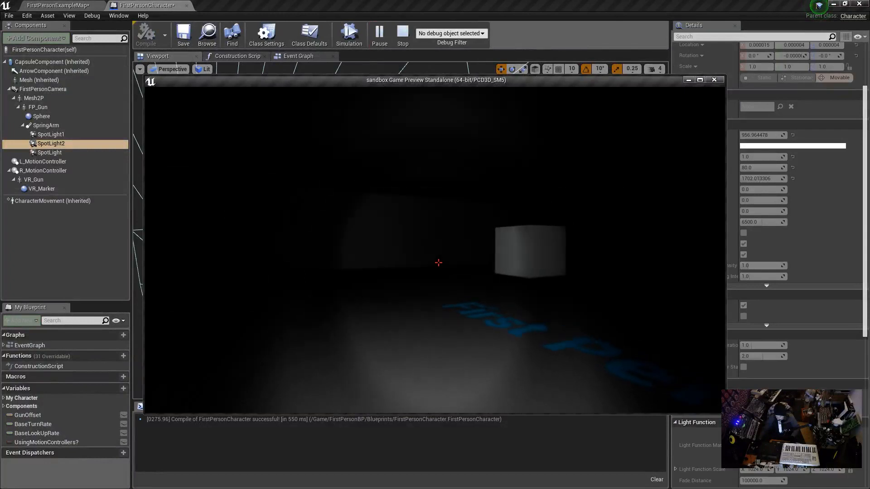
pyautogui.press('w')
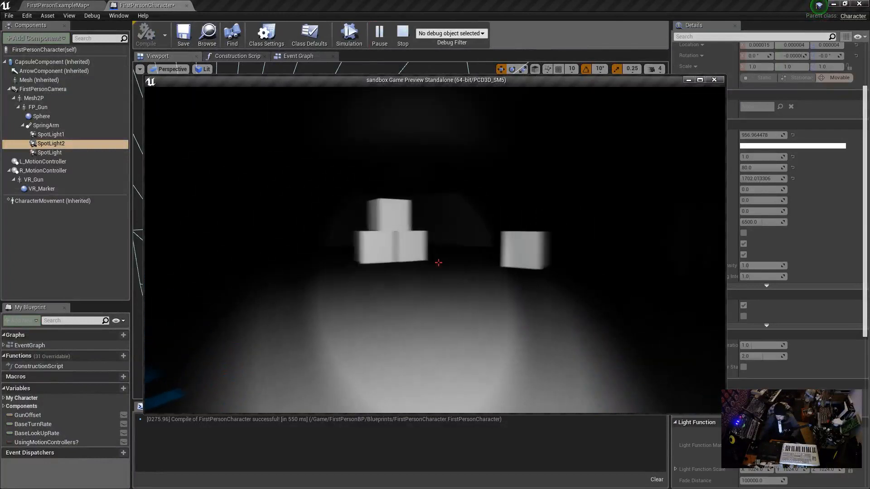
pyautogui.press('w')
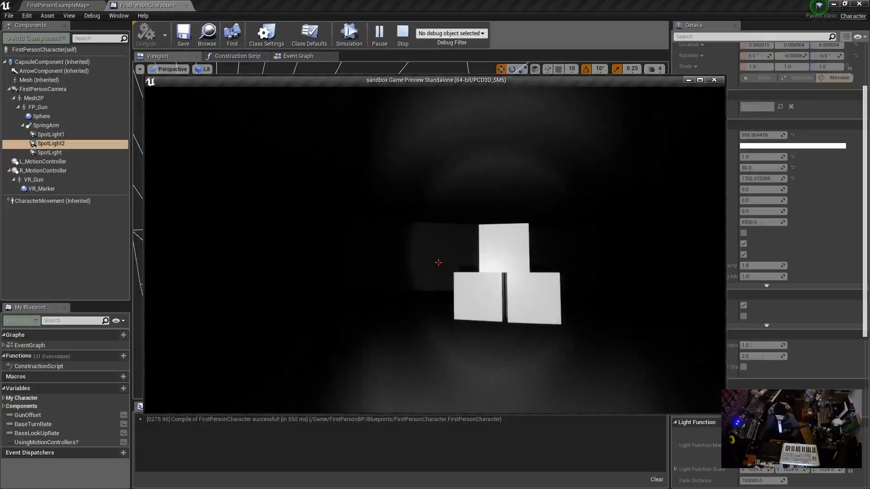
pyautogui.press('w')
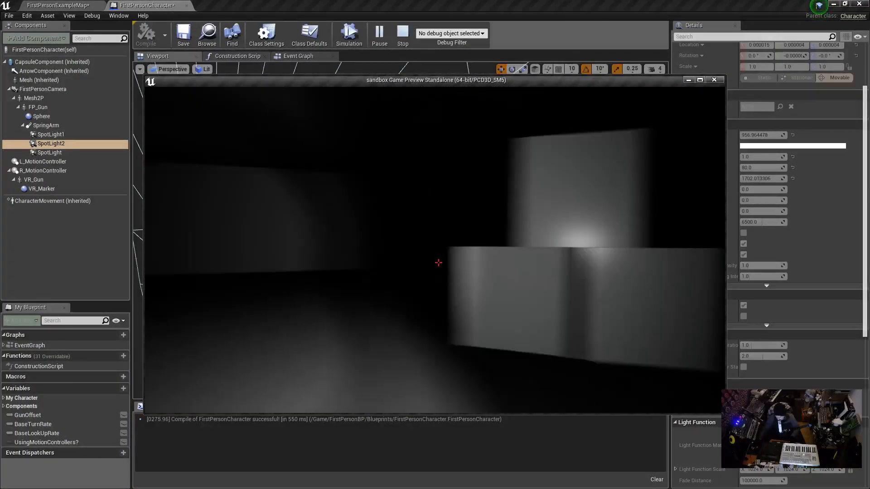
pyautogui.press('Escape')
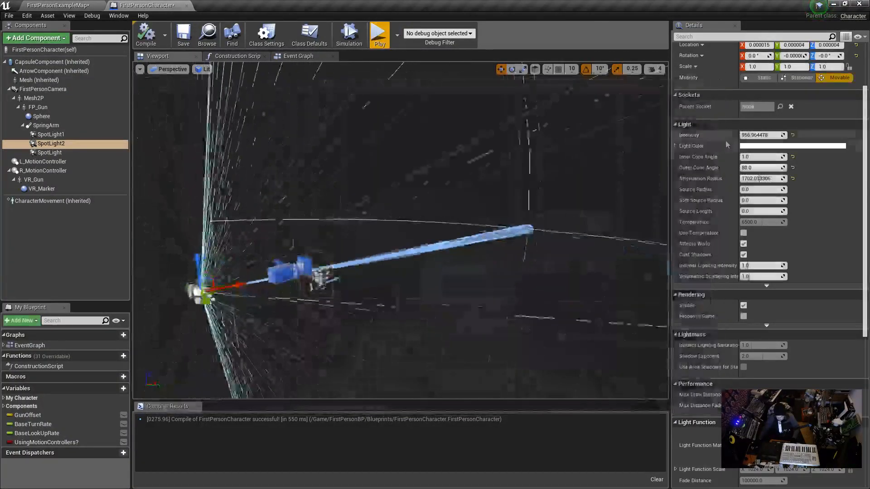